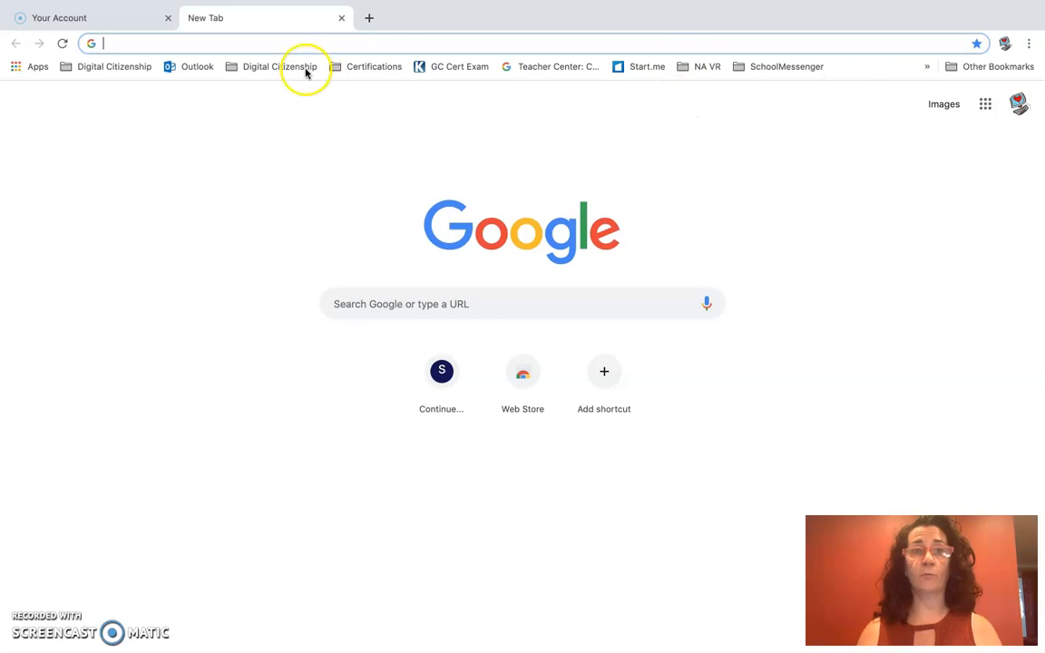
Open Google Drive from the Google apps on the new tab page
left_click(986, 106)
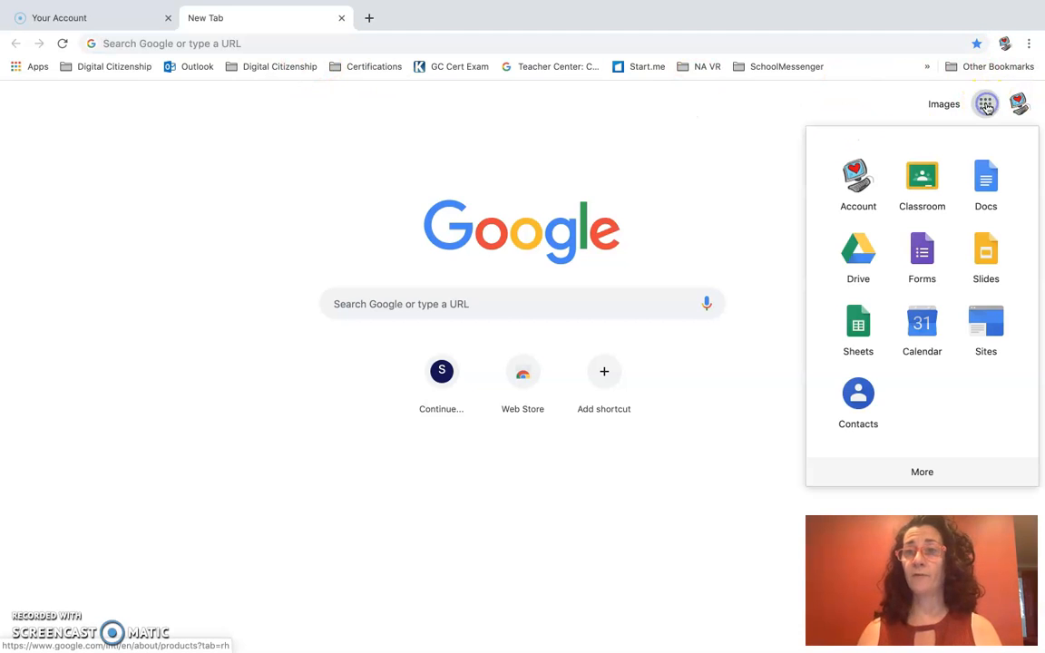
left_click(864, 256)
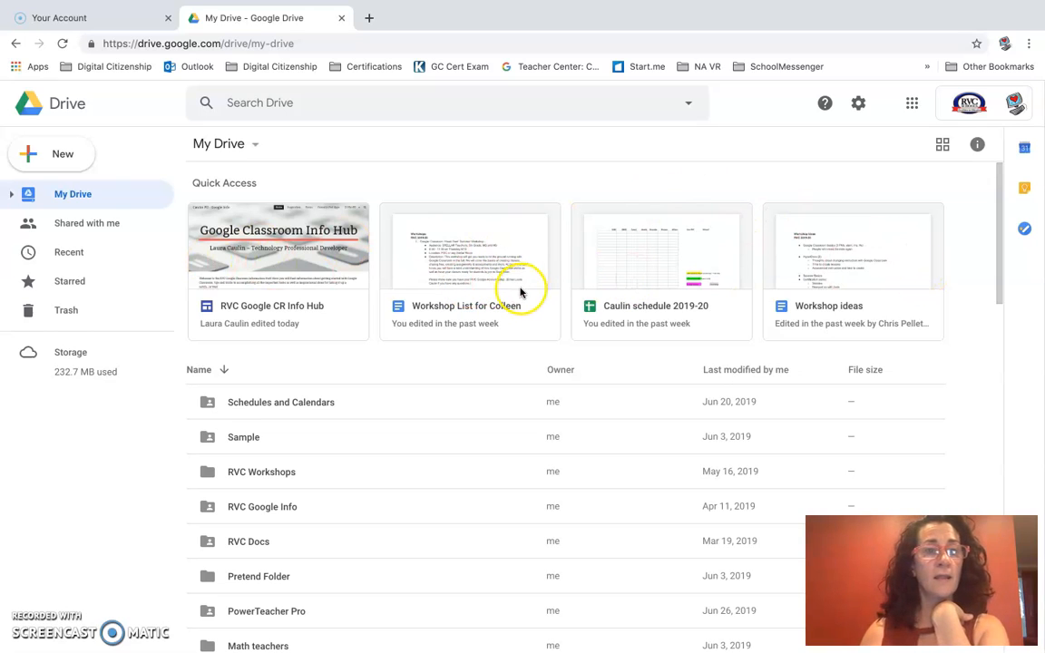
Look through the folders and files stored in My Drive, from the folder list down to the individual files
scroll(314, 413, "down", 2)
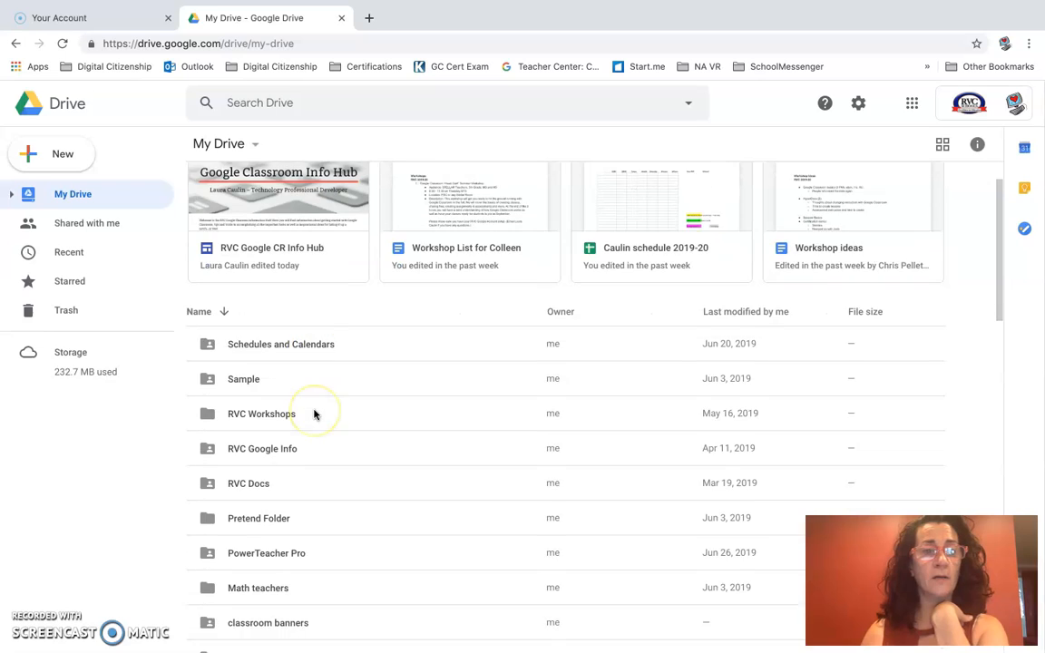
scroll(314, 414, "down", 1)
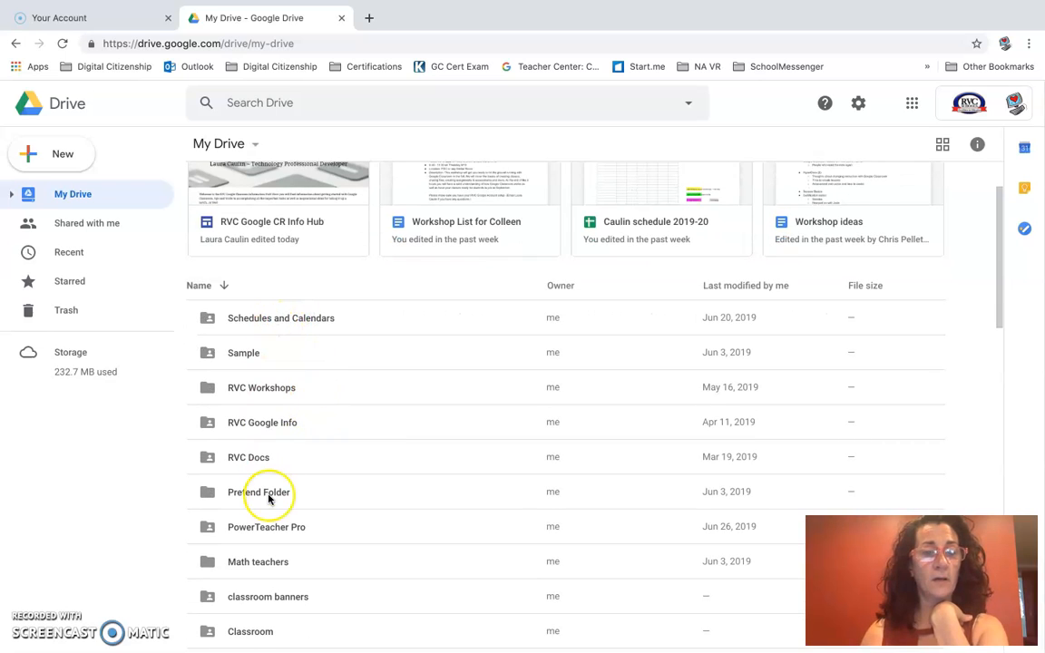
scroll(268, 497, "down", 5)
scroll(269, 497, "up", 5)
scroll(268, 497, "down", 3)
scroll(268, 497, "down", 10)
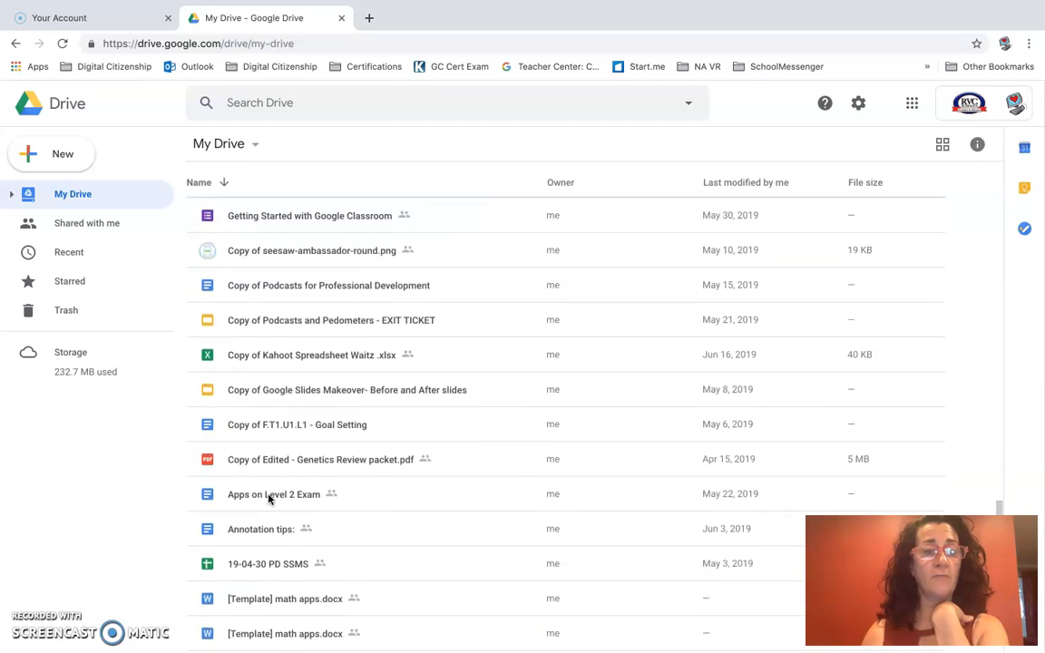
scroll(268, 497, "up", 15)
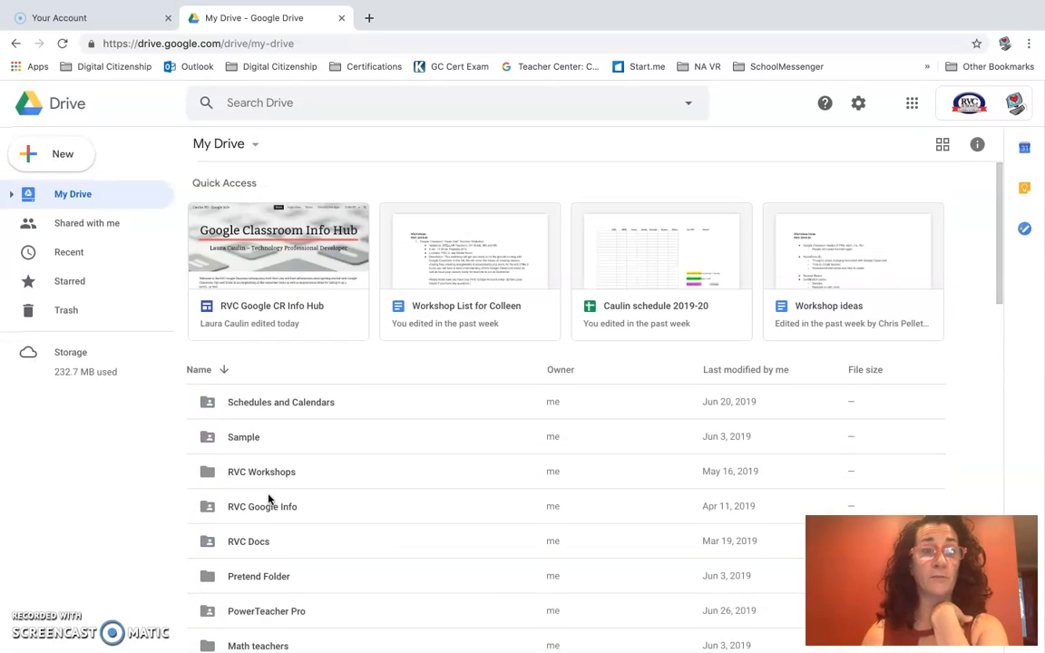
scroll(269, 497, "down", 3)
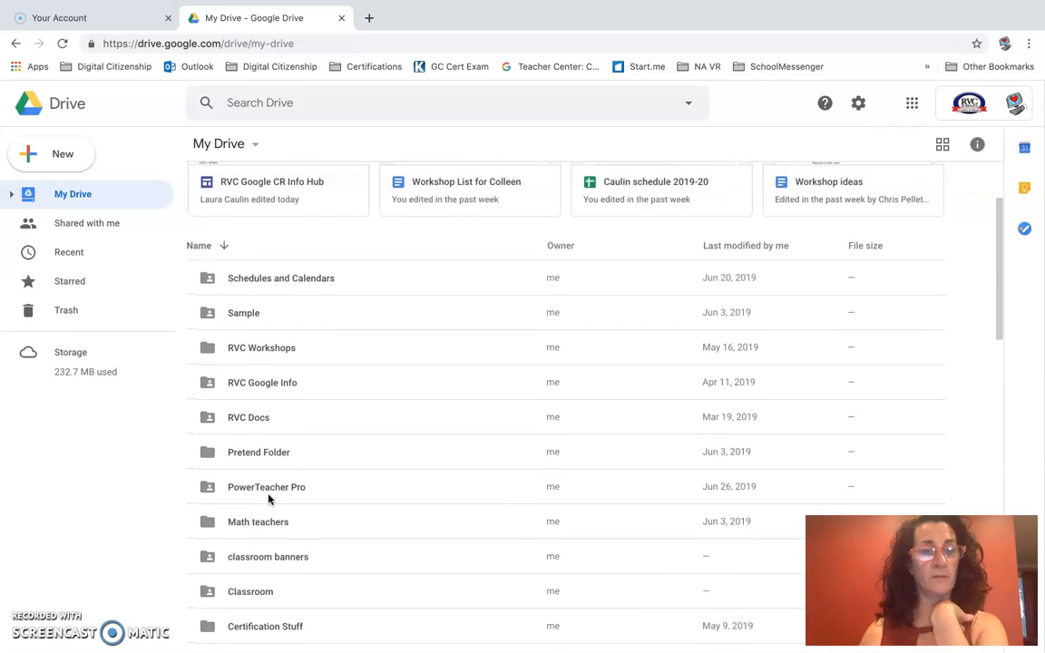
scroll(268, 497, "up", 3)
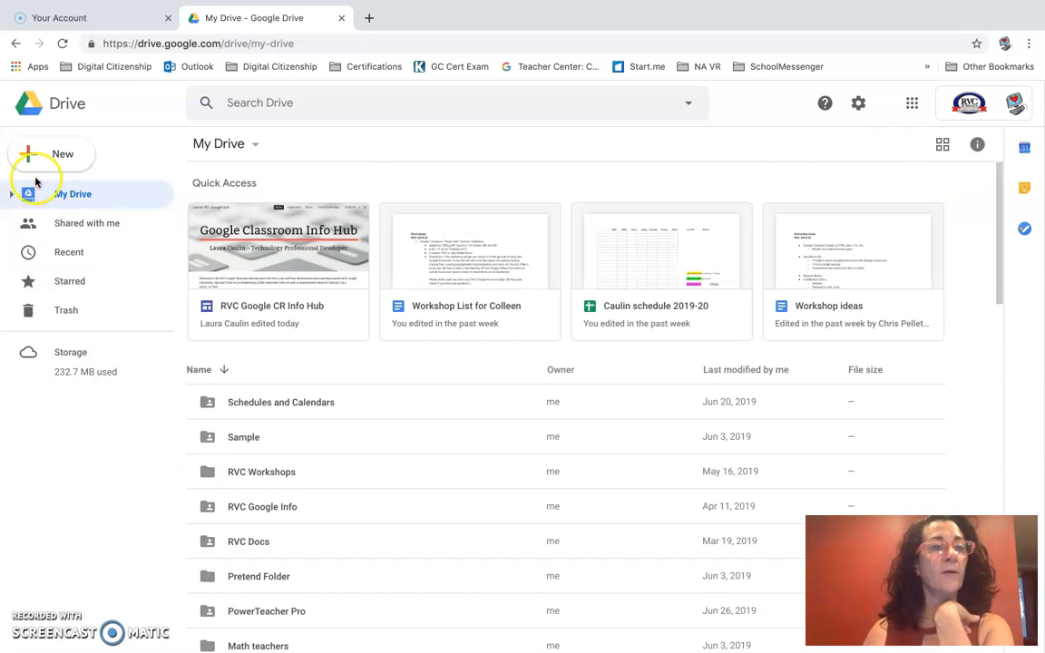
Expand the My Drive folder tree, view the contents of the 15 minute tech and articles folders, and collapse the tree again
left_click(10, 194)
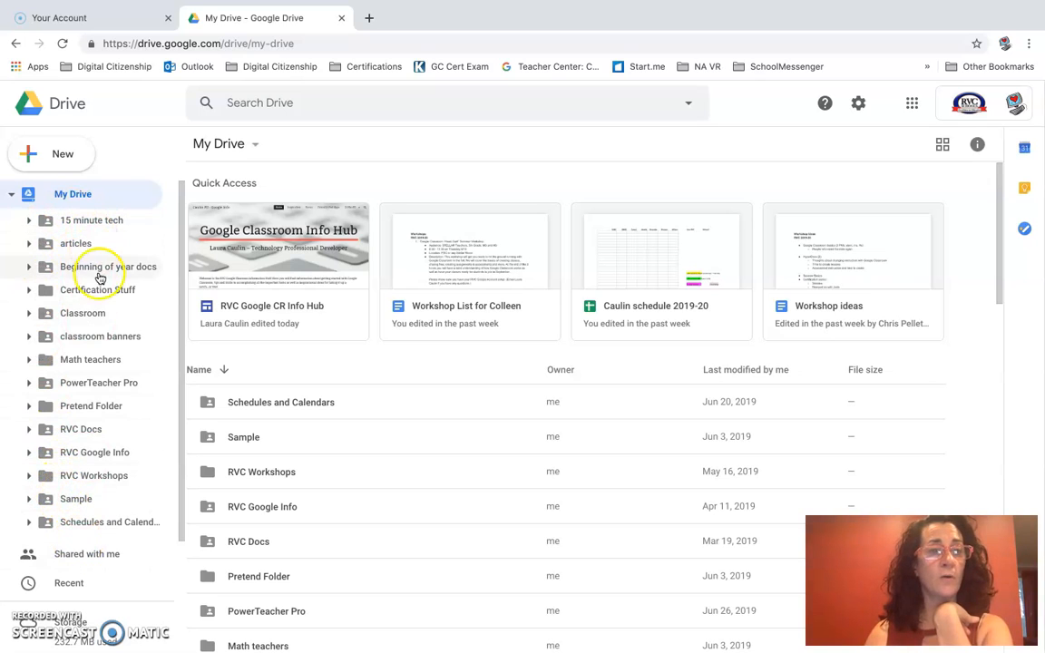
left_click(87, 222)
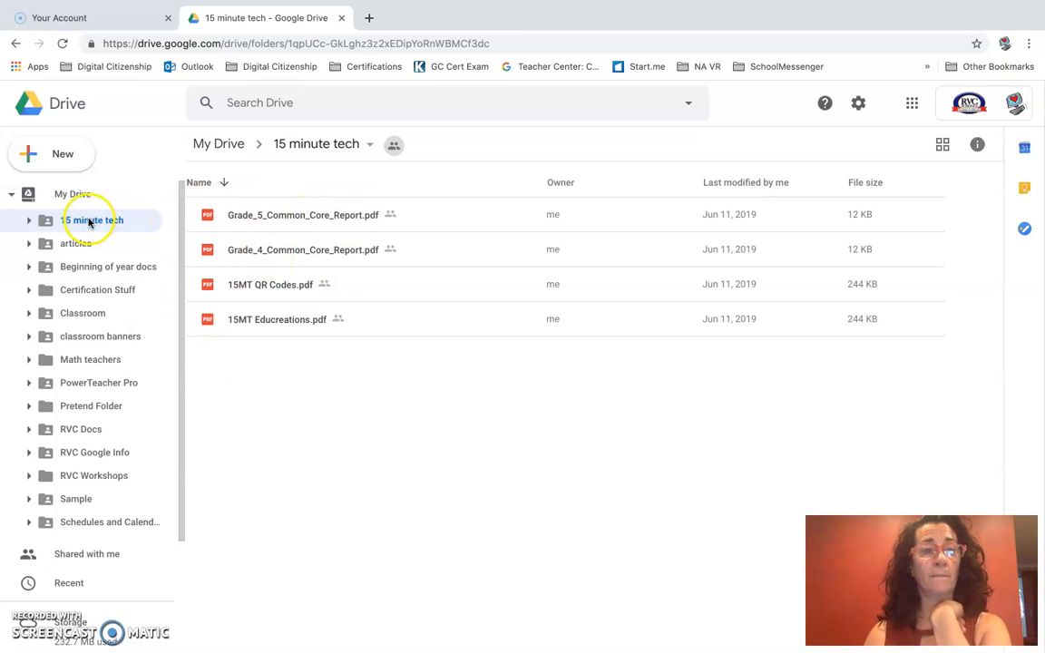
left_click(50, 243)
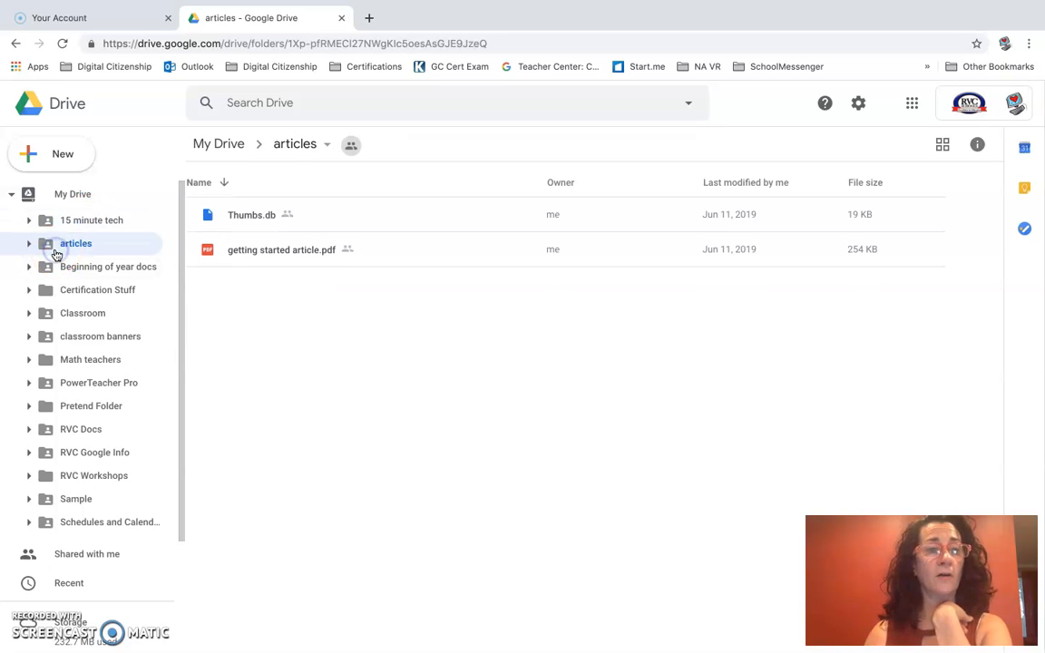
left_click(28, 195)
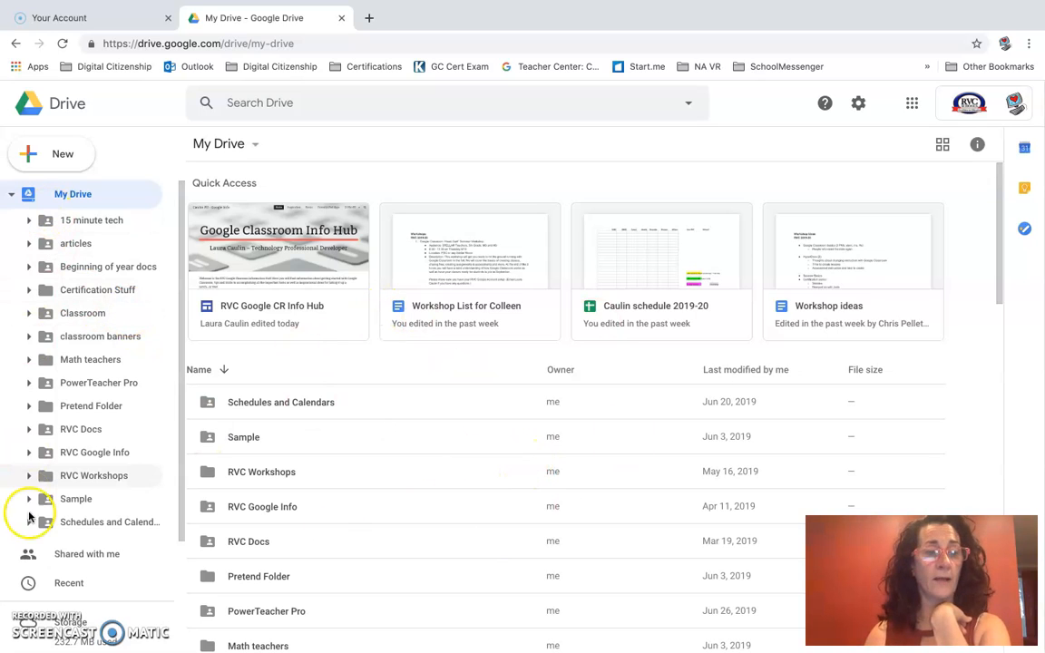
left_click(11, 194)
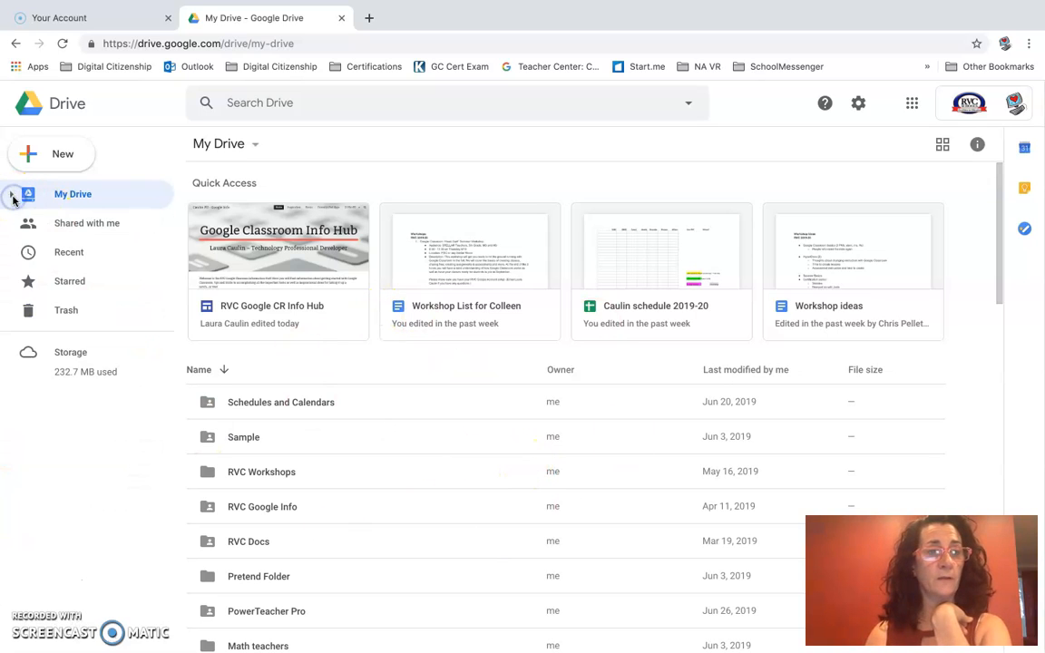
Look through the files in Shared with me and view the Recent files
left_click(109, 225)
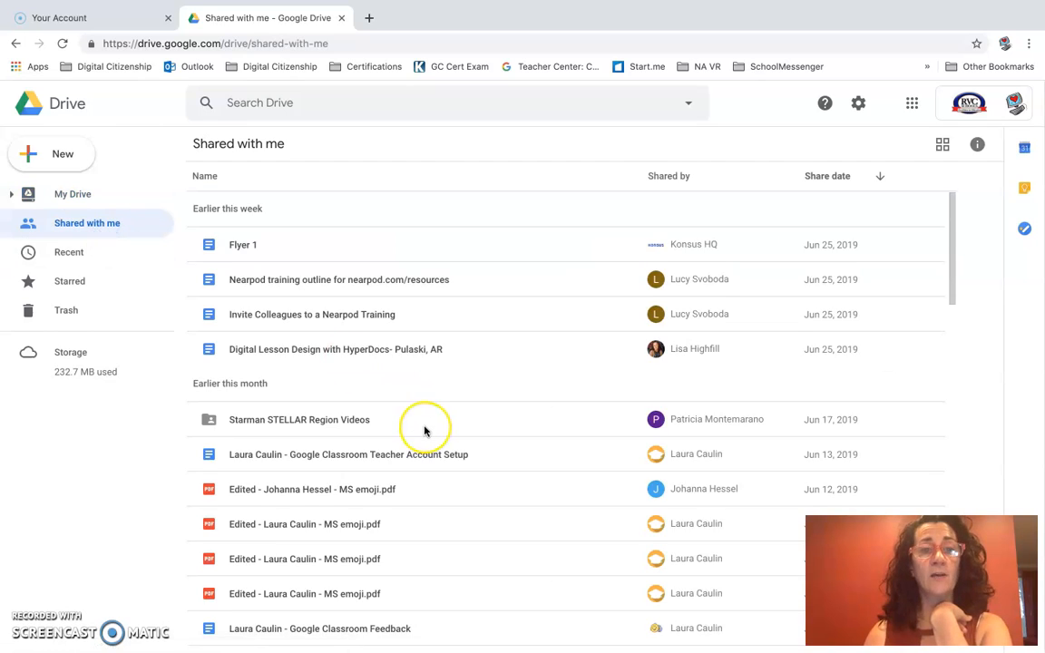
scroll(424, 430, "down", 5)
scroll(423, 430, "down", 15)
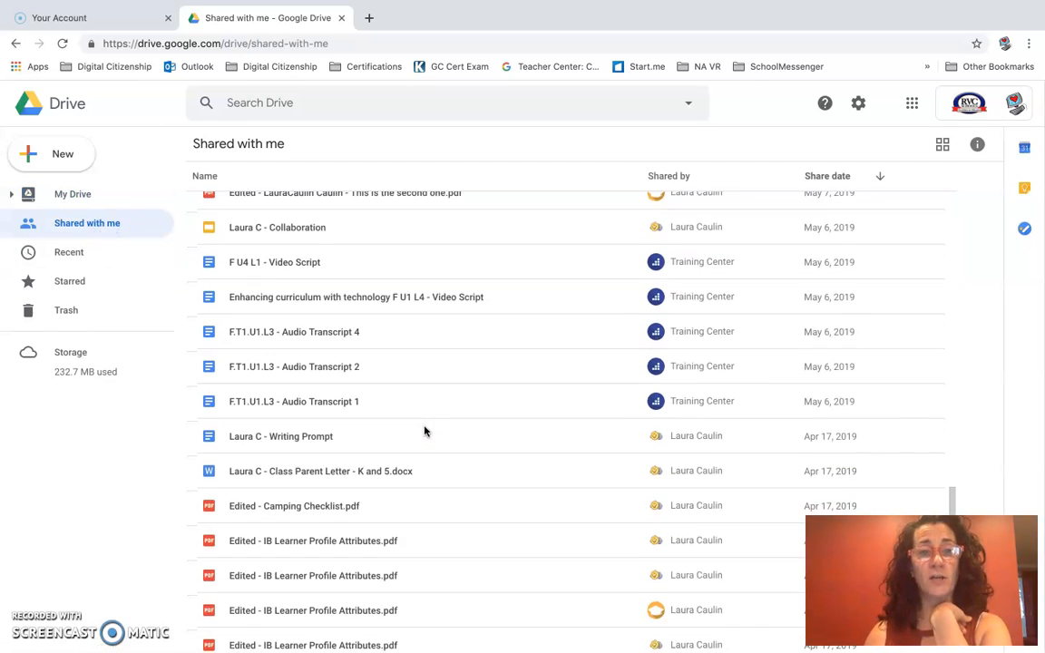
scroll(424, 430, "up", 20)
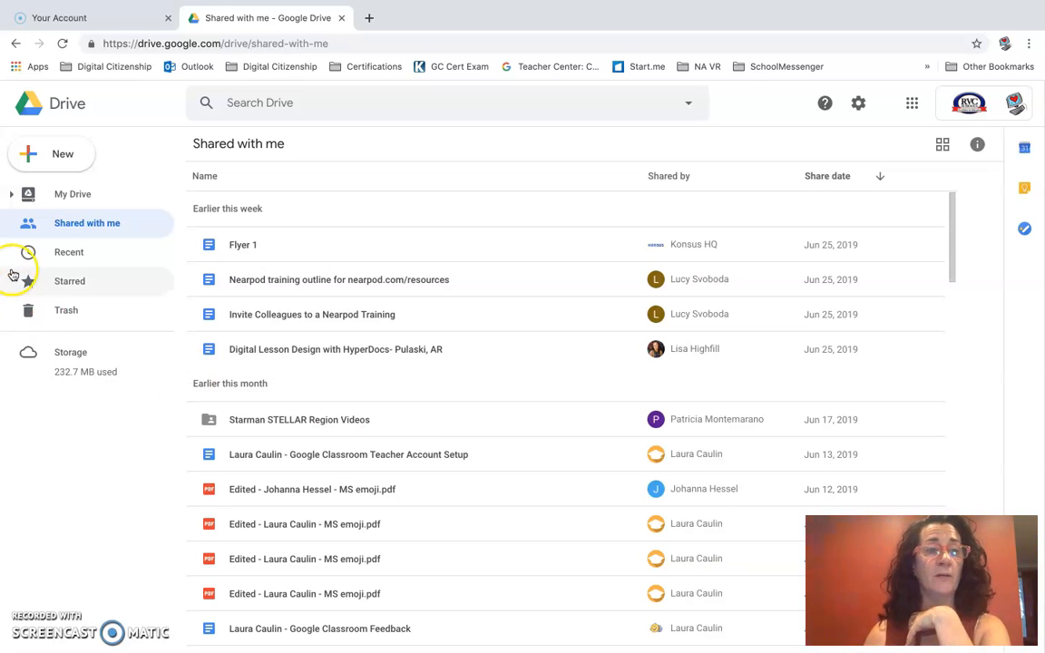
left_click(60, 255)
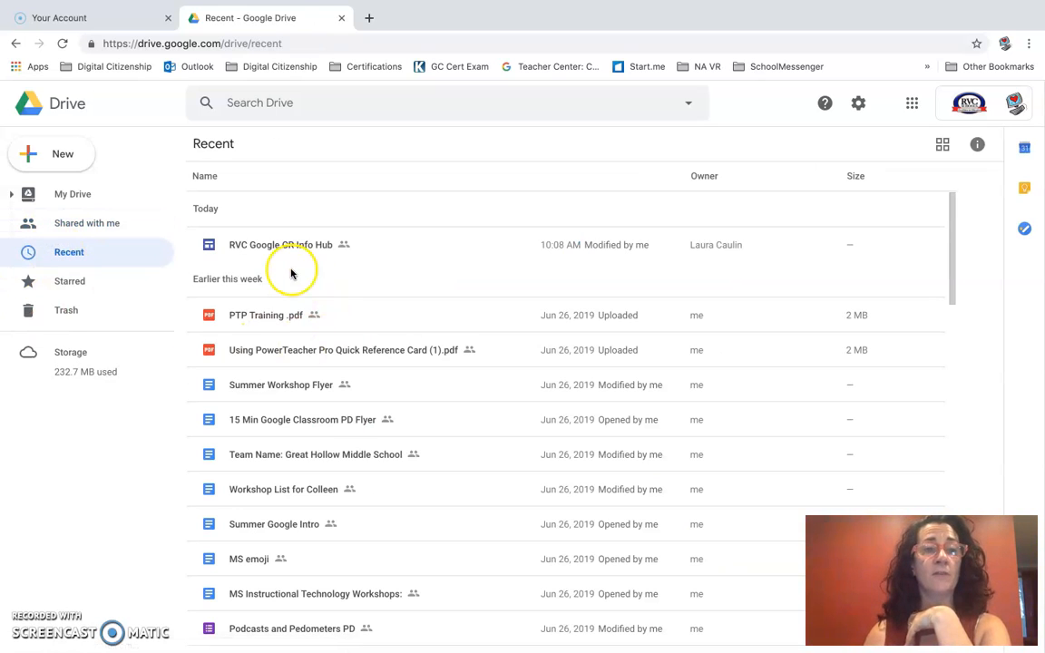
View the Starred files and inspect the actions available for the 2019-20 schedule spreadsheet without changing it
left_click(82, 281)
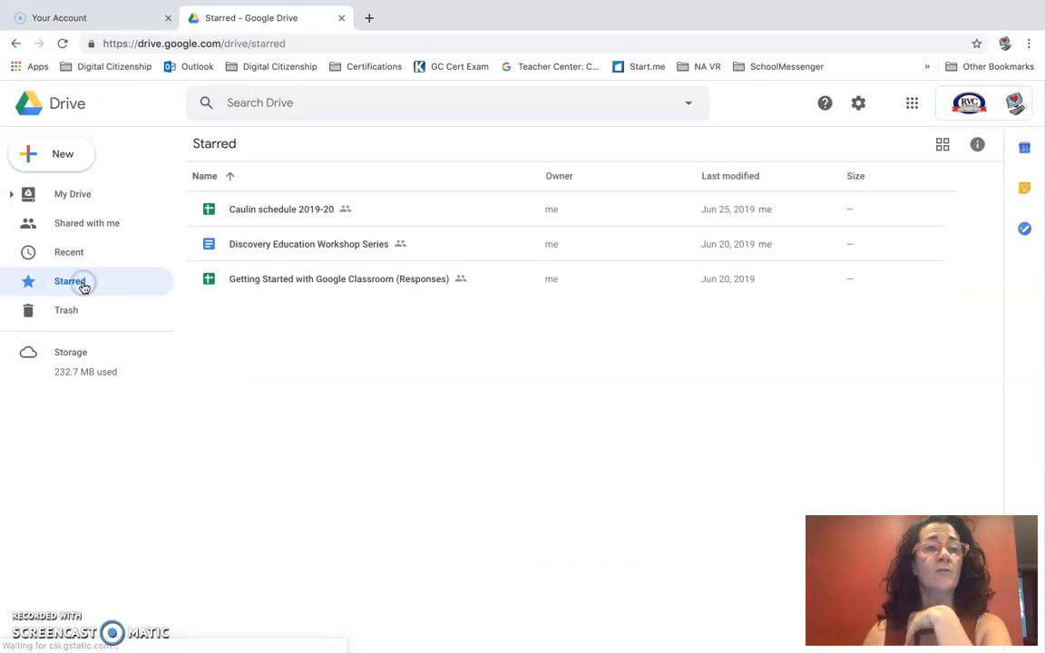
right_click(254, 215)
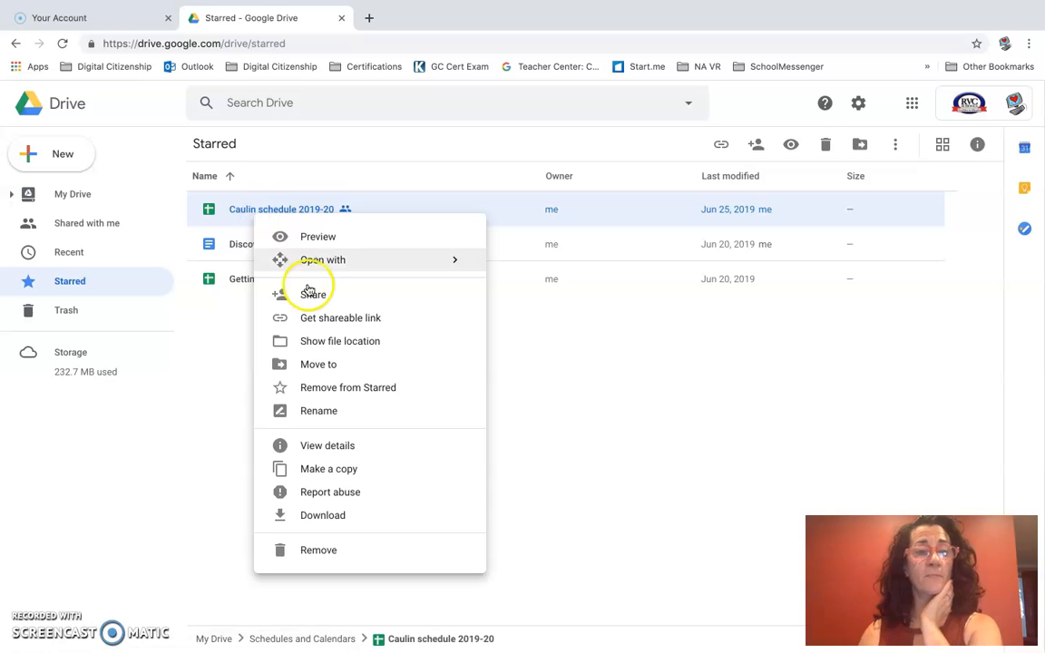
left_click(333, 388)
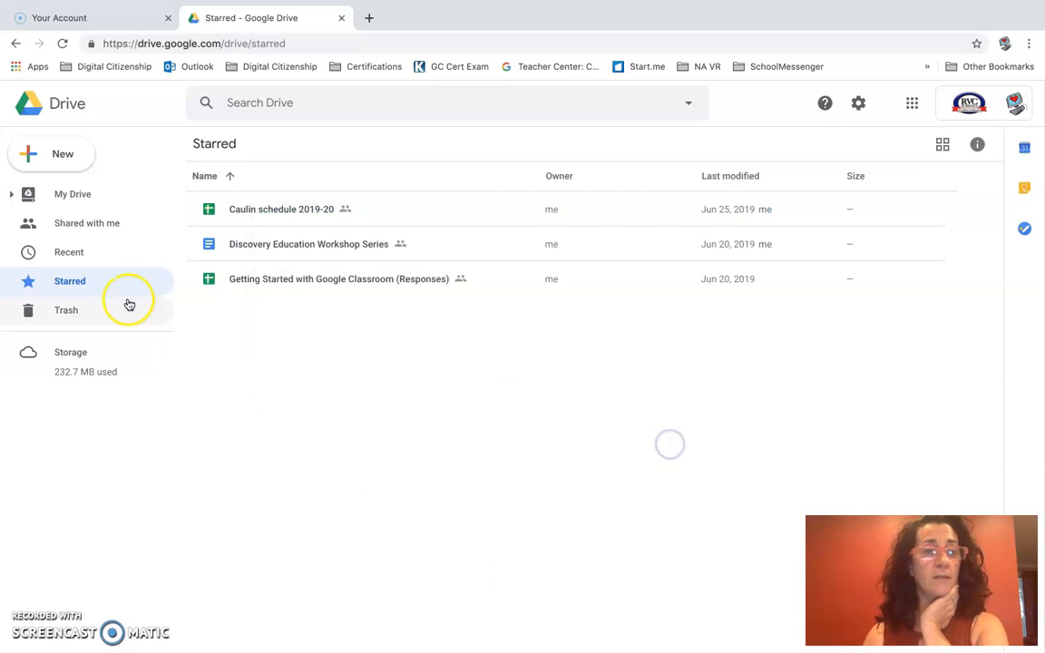
View the Trash and inspect the Remove option for the Workshop List document in My Drive without removing it, ending in the Trash
left_click(54, 313)
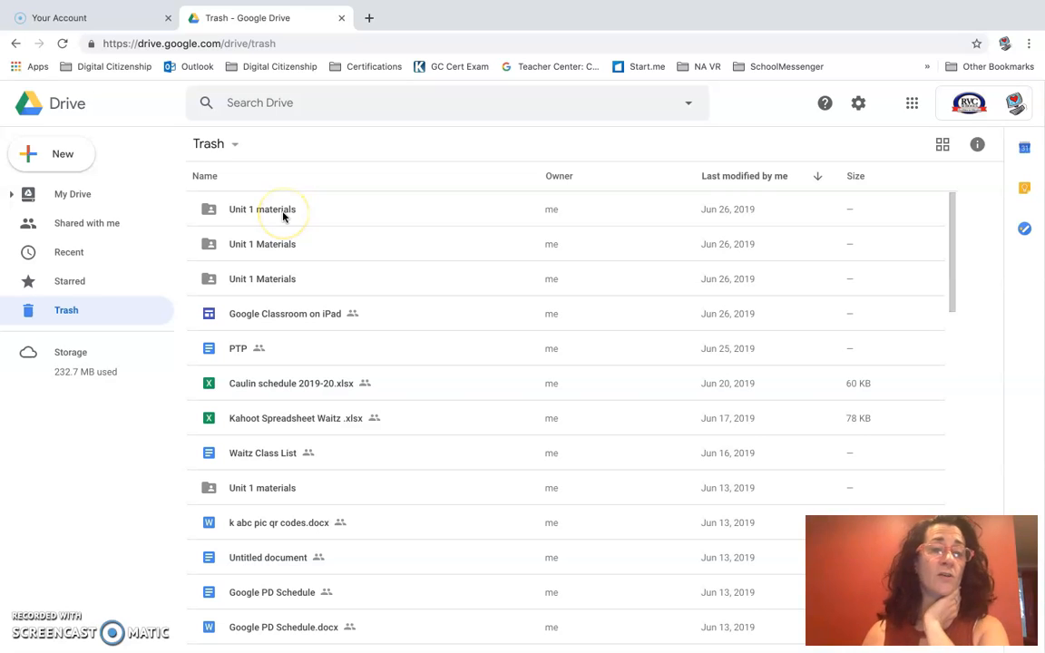
left_click(87, 195)
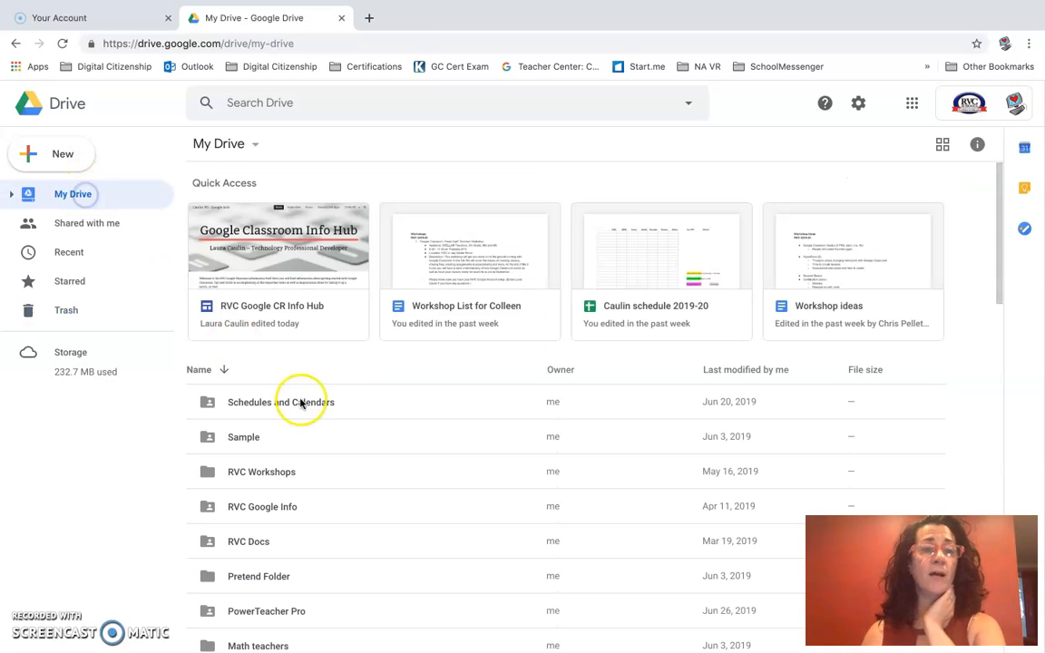
right_click(486, 276)
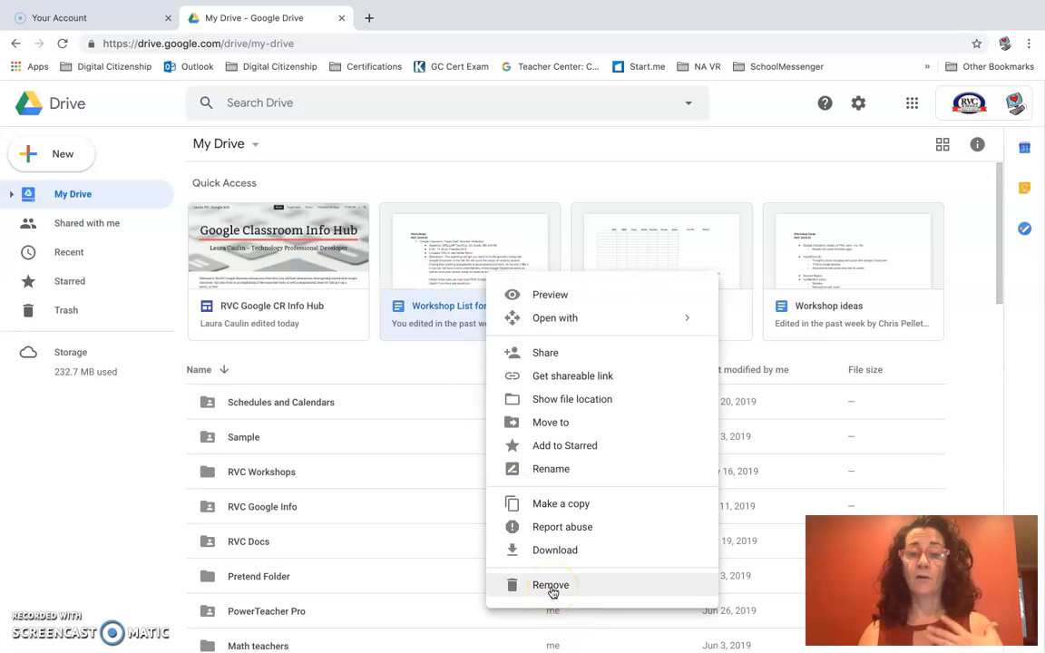
left_click(473, 184)
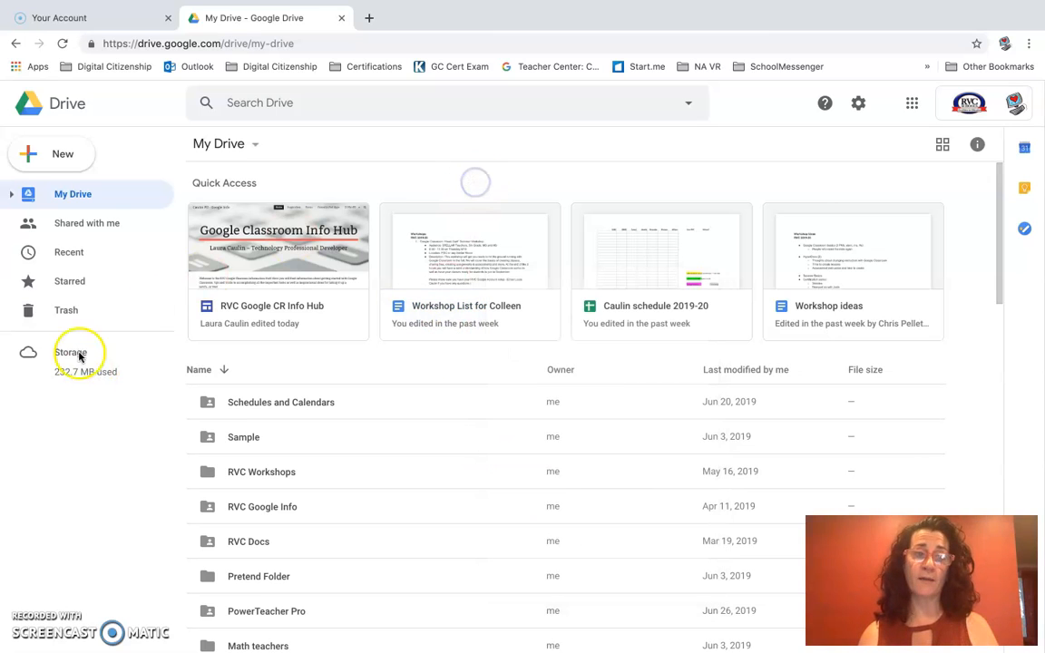
left_click(68, 309)
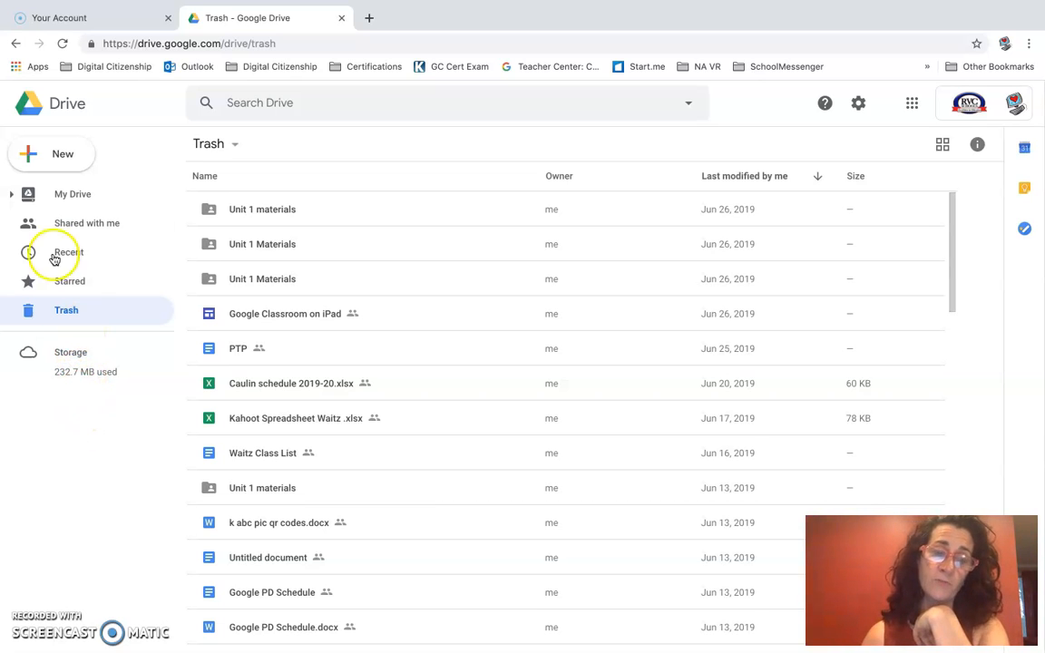
Examine the options for creating new items: folders, file and folder uploads, Docs, Sheets, Slides, and additional types such as Forms and Sites
left_click(46, 156)
left_click(104, 158)
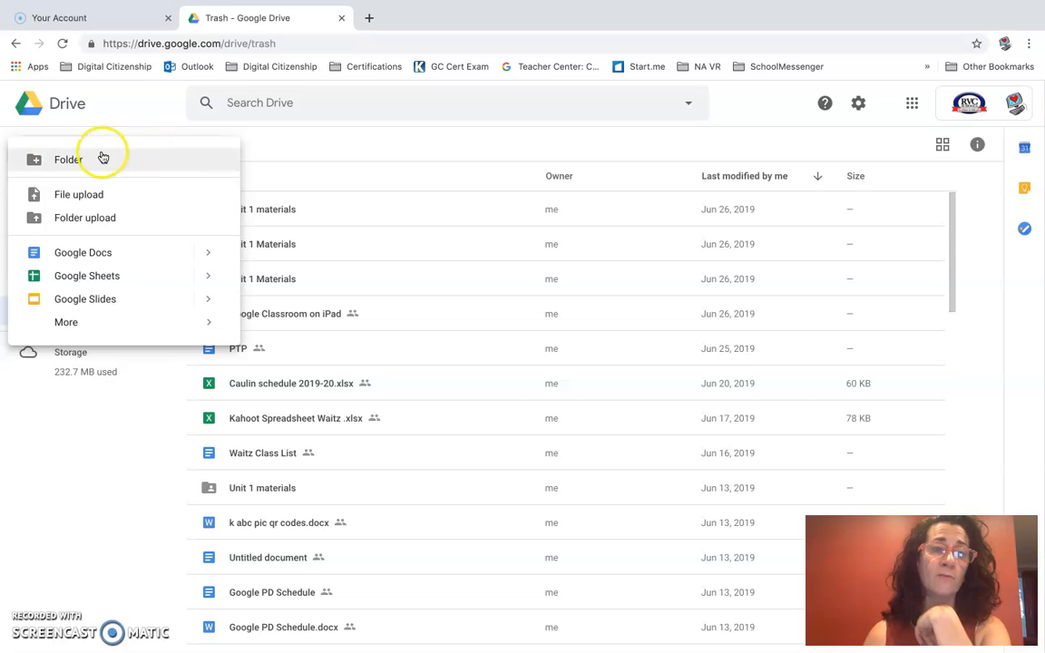
left_click(106, 131)
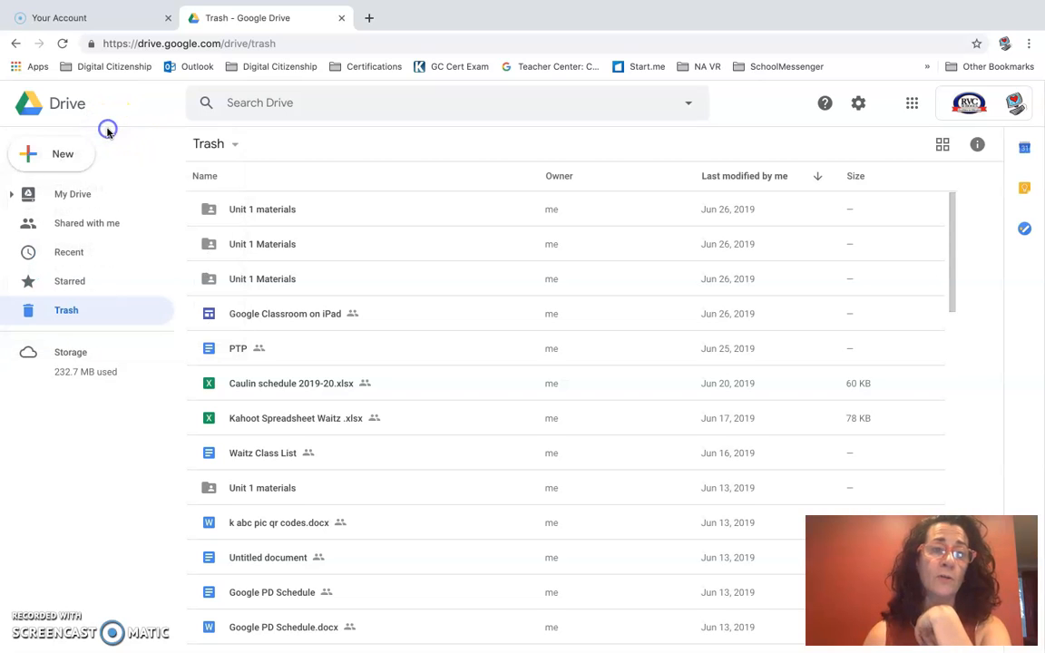
left_click(63, 159)
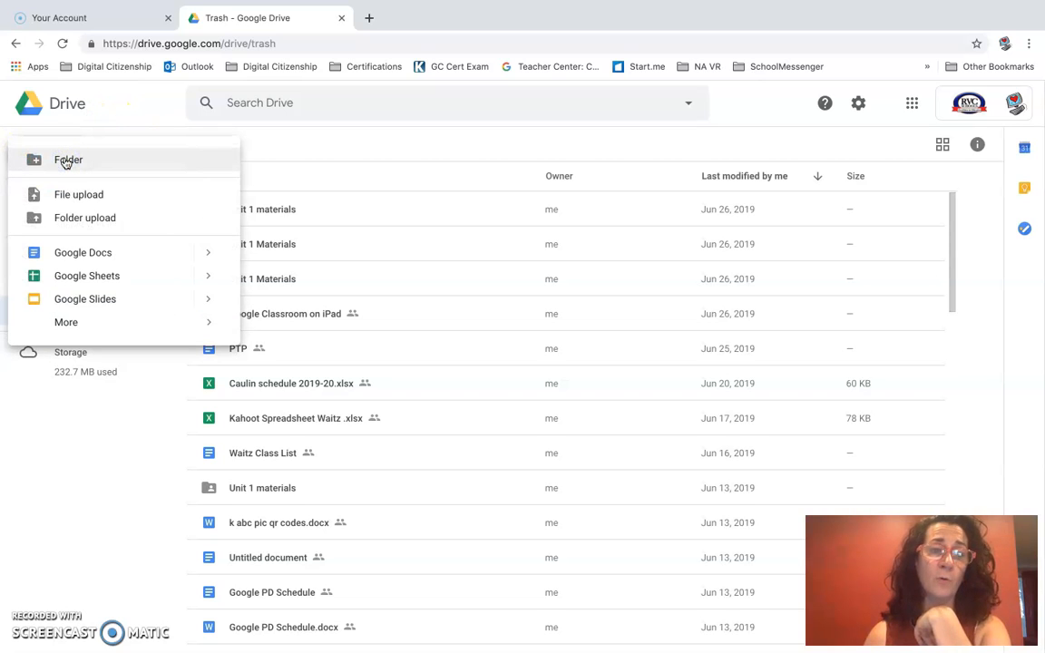
left_click(76, 201)
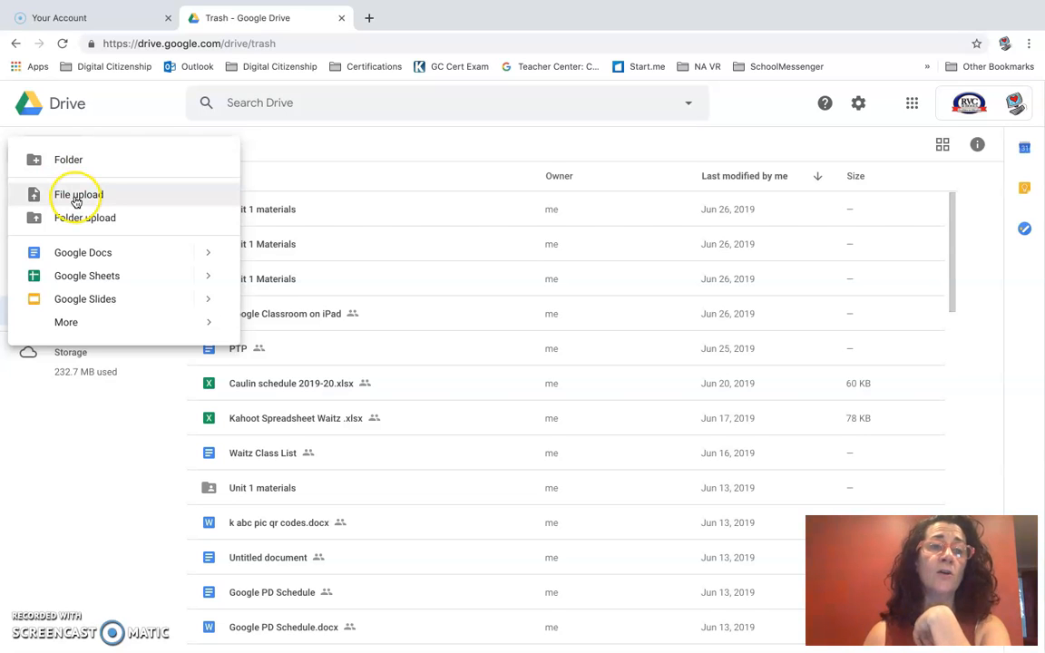
left_click(82, 224)
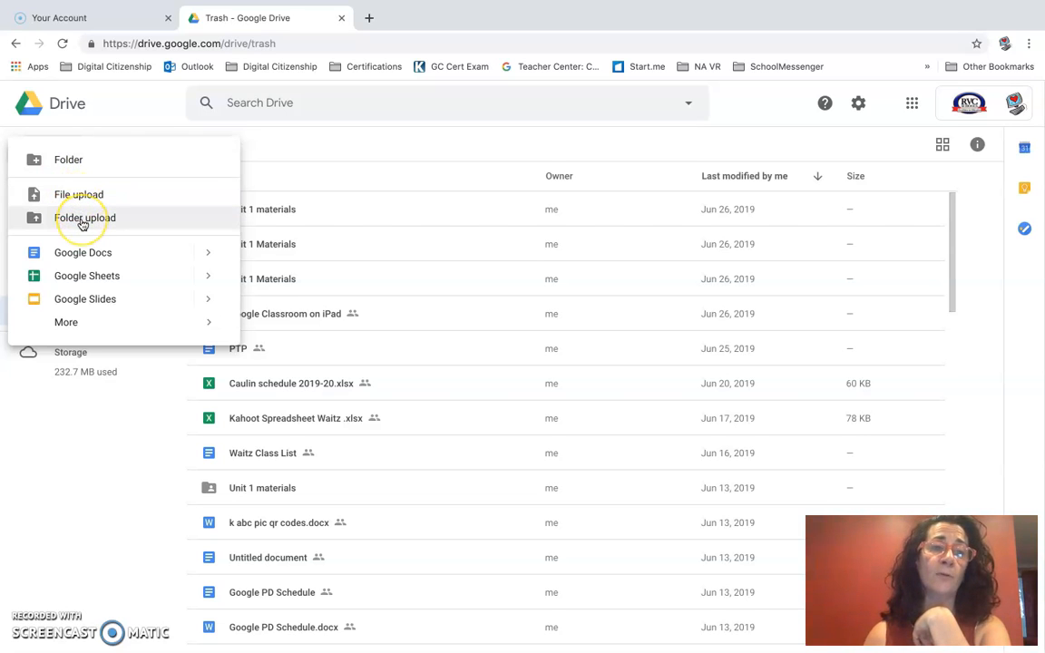
left_click(87, 257)
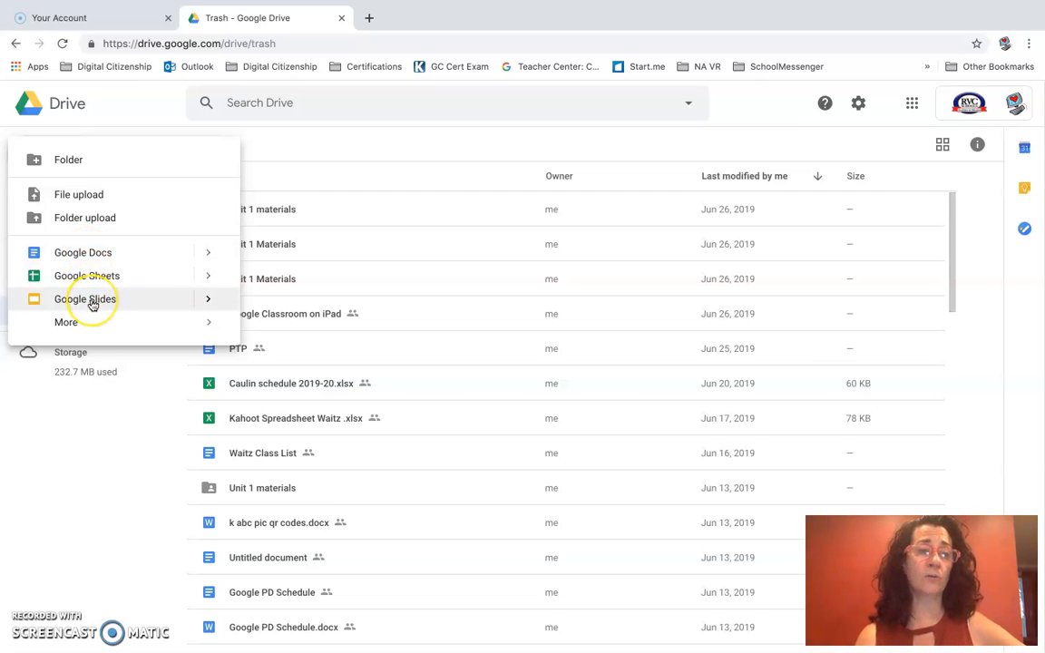
left_click(99, 259)
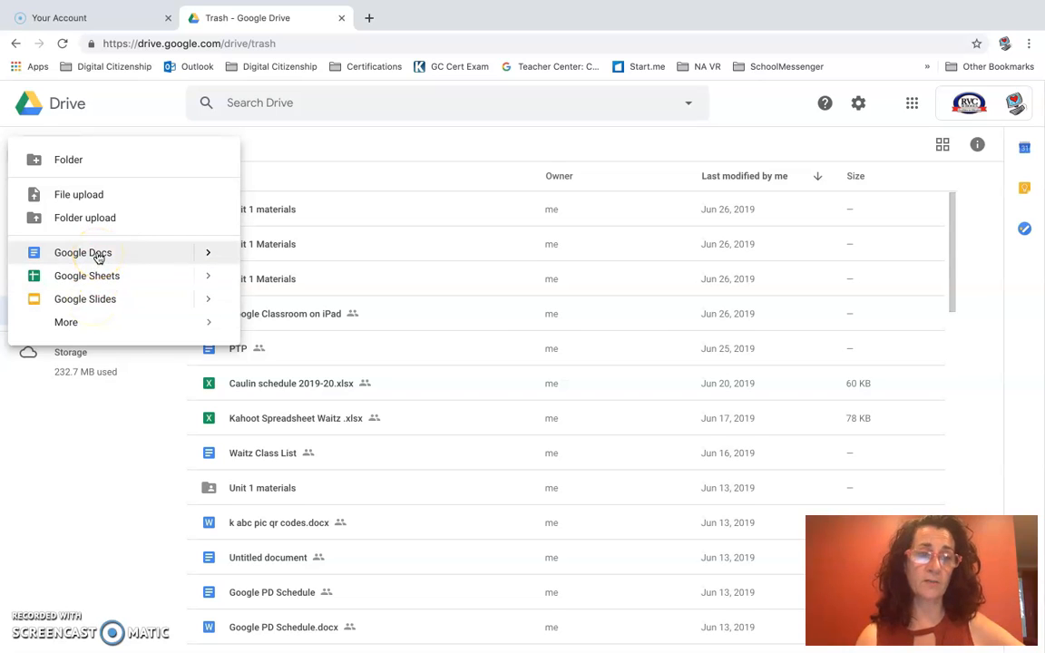
left_click(138, 281)
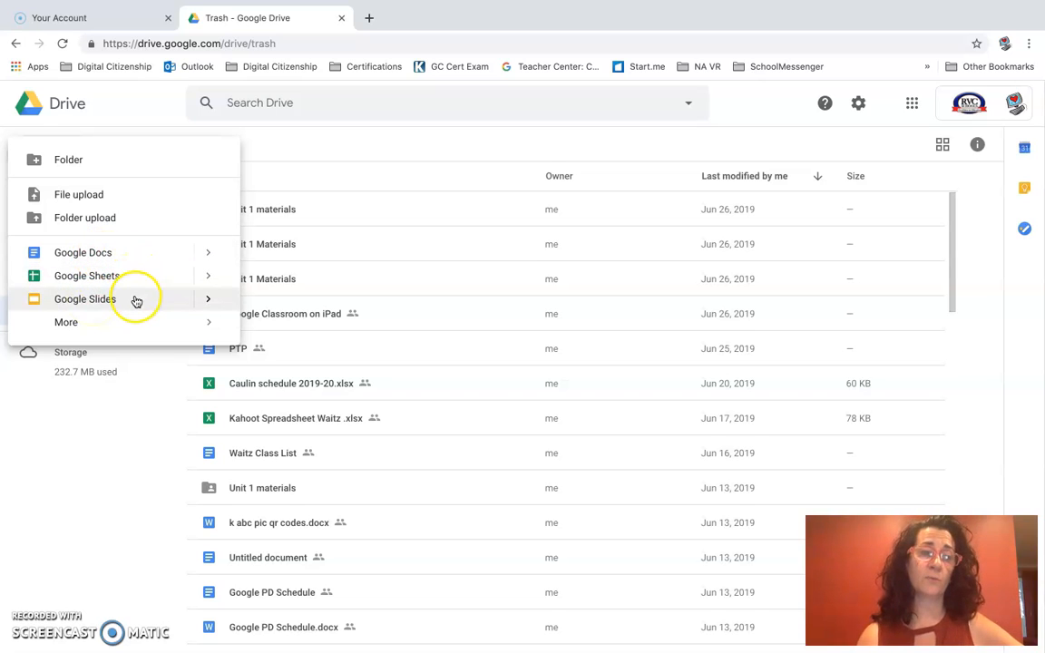
left_click(77, 322)
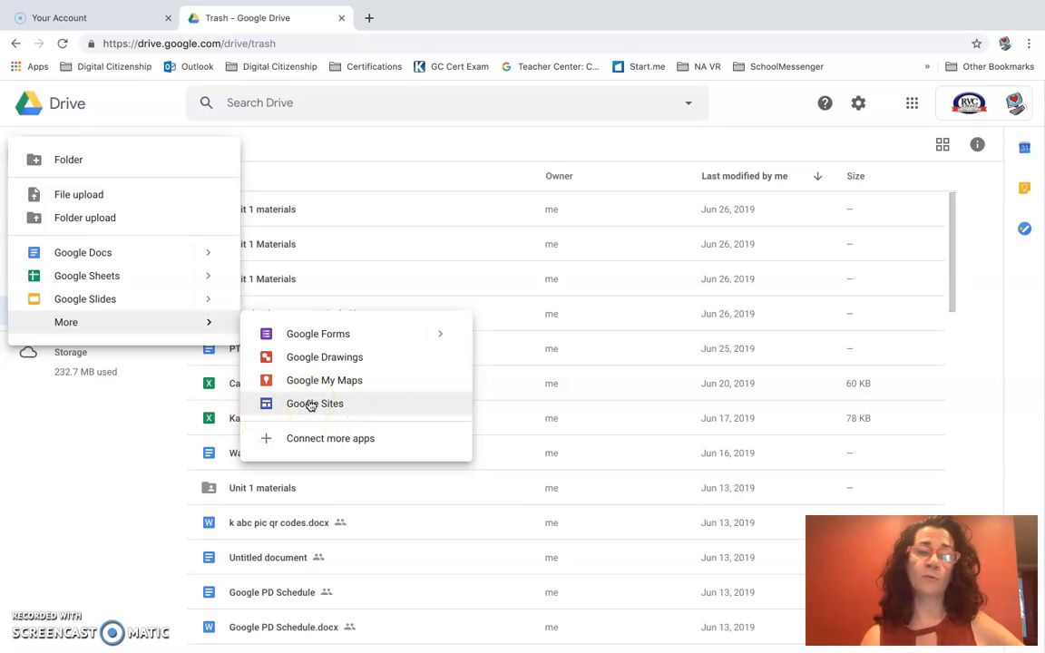
left_click(95, 491)
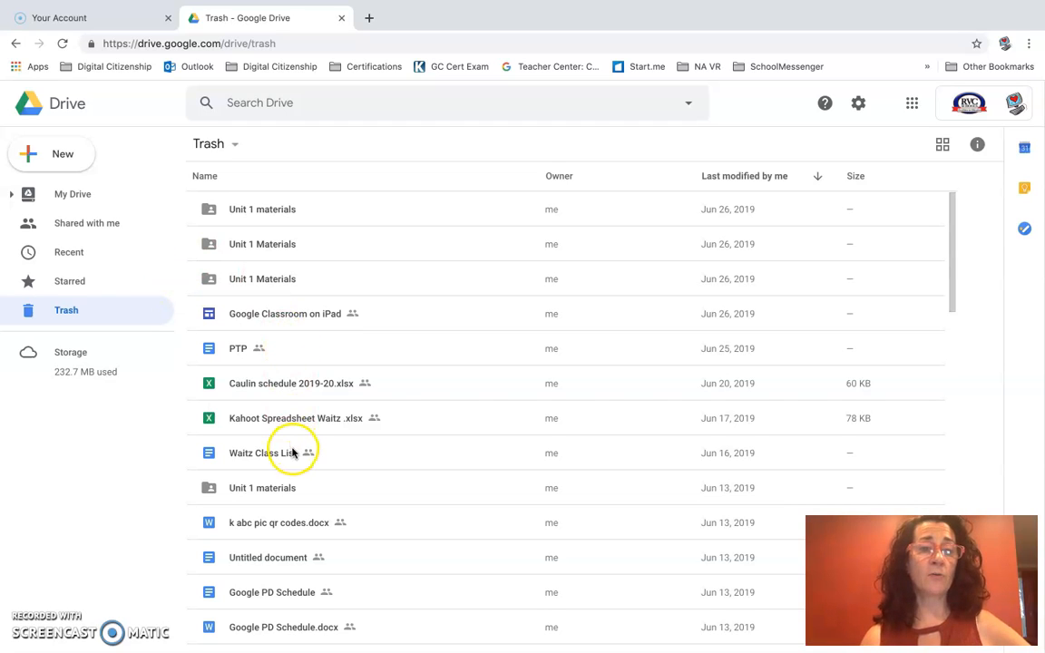
Open the PTP document from the Trash and take it out of the trash
left_click(235, 352)
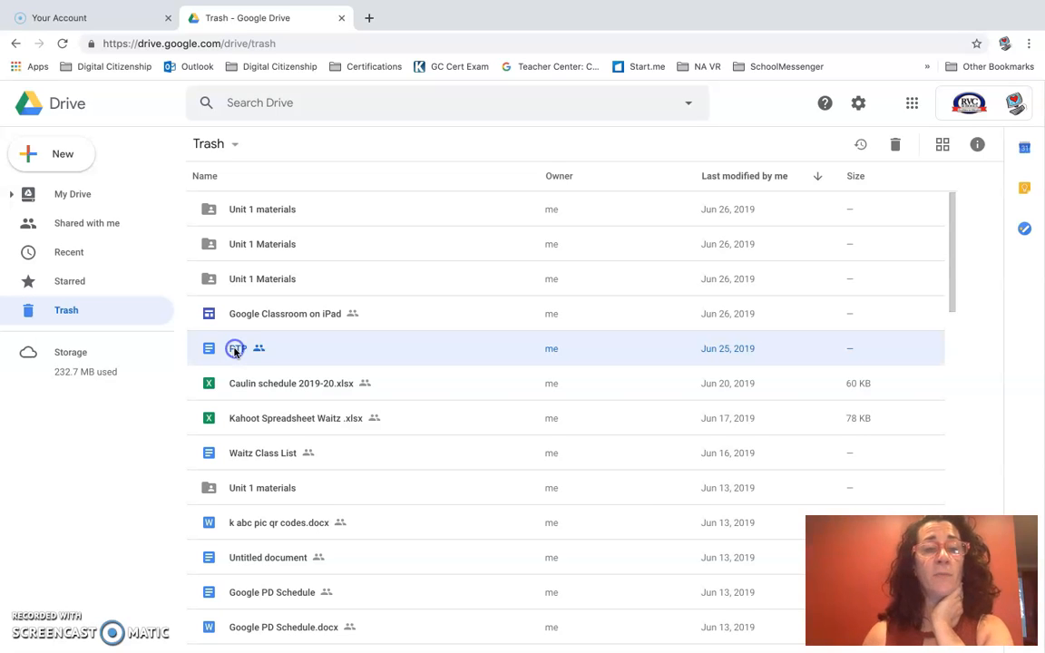
double_click(235, 352)
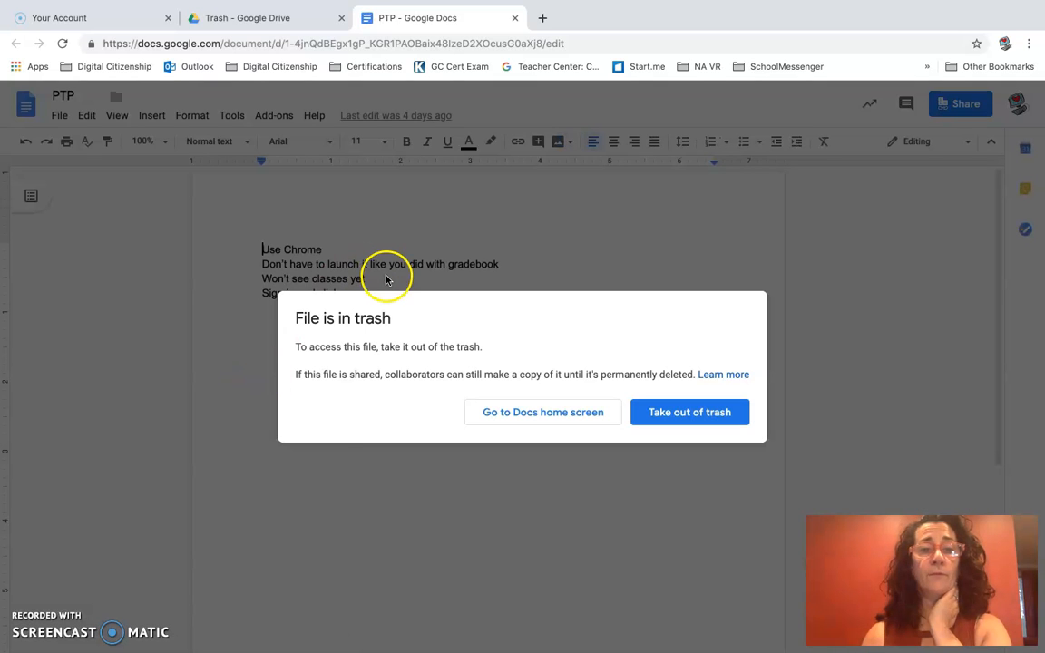
left_click(676, 420)
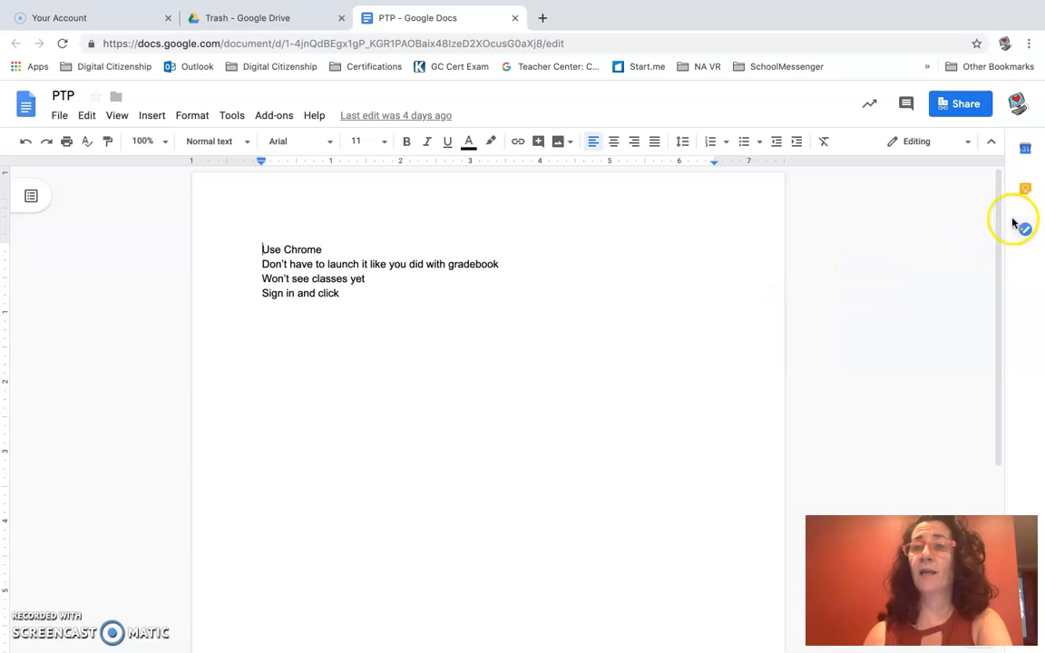
Open the sharing settings of the PTP document and copy its view-only link
left_click(967, 109)
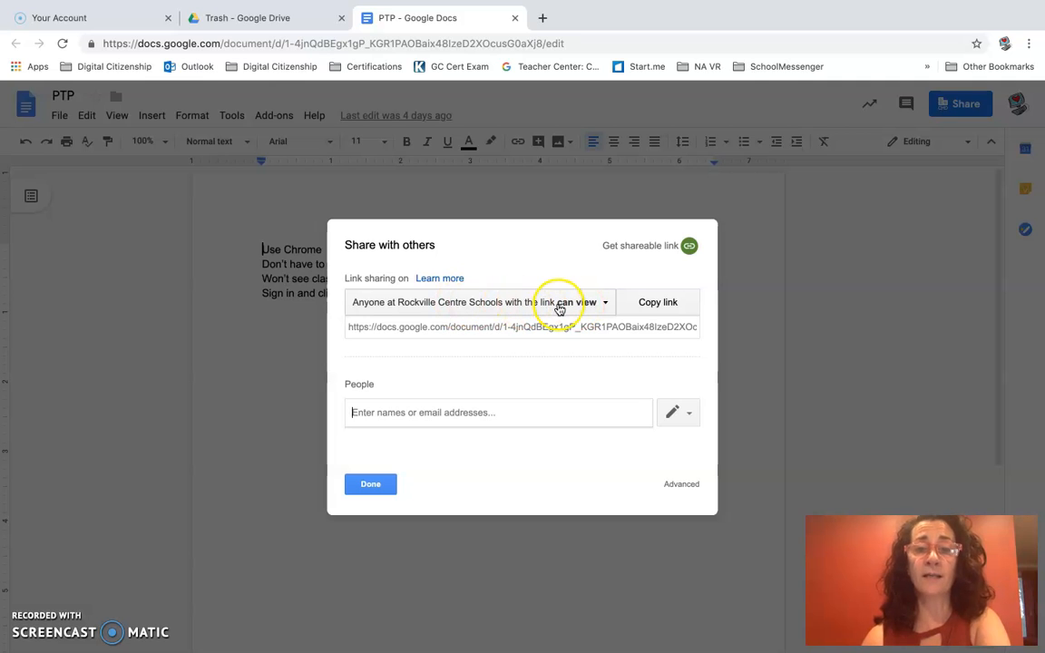
left_click(659, 305)
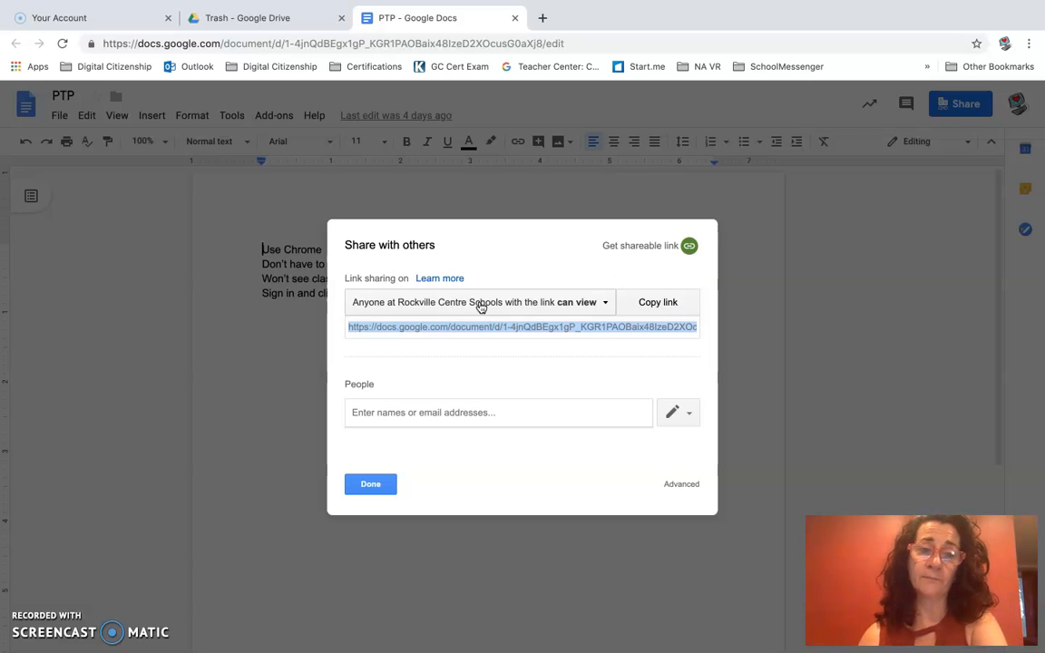
Enter a colleague's e-mail as a recipient to examine the edit, comment and view permissions, cancel the invitation, and close the document
left_click(459, 413)
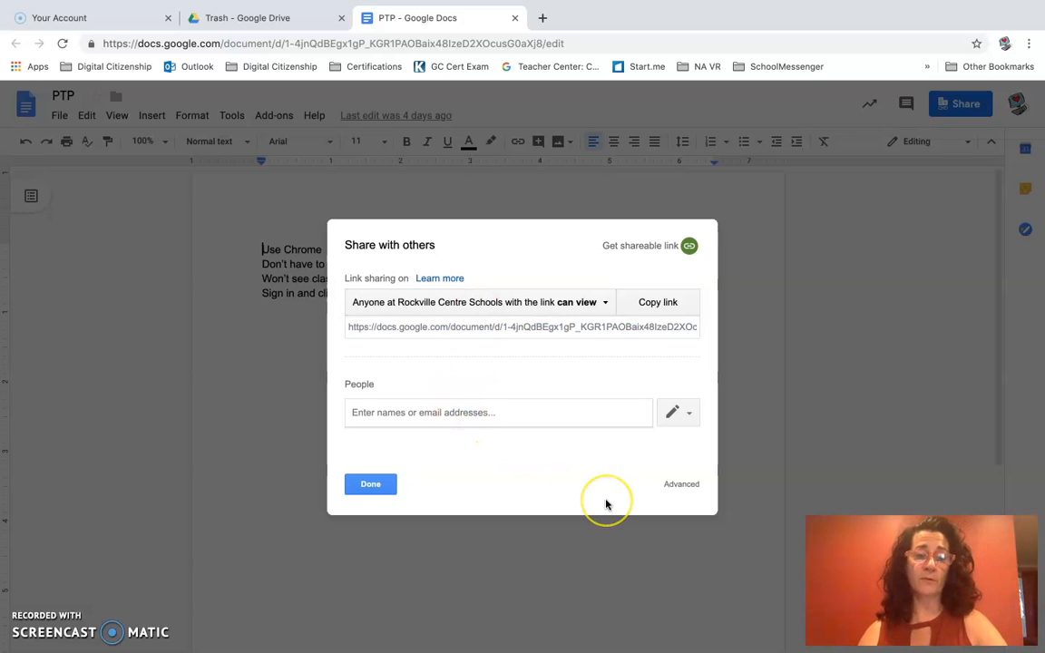
type("ma")
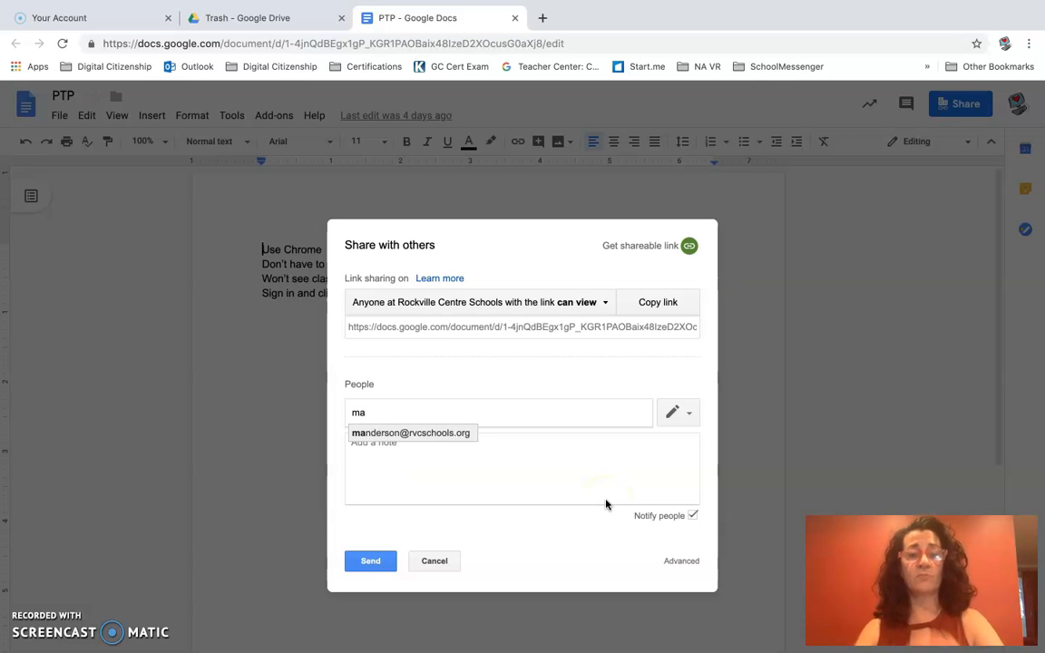
left_click(444, 435)
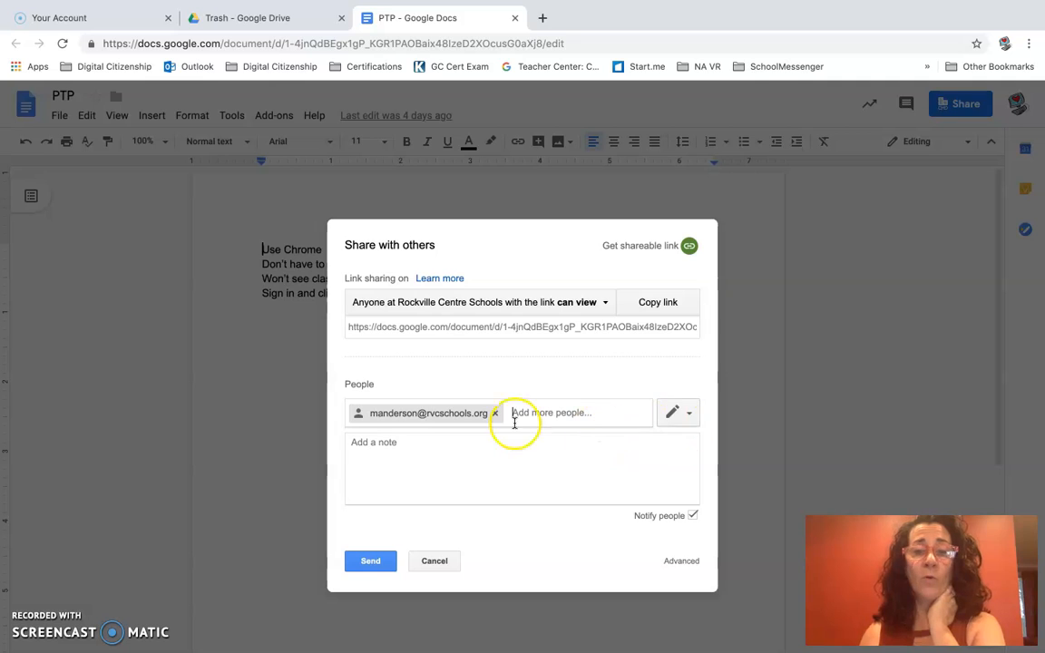
left_click(673, 413)
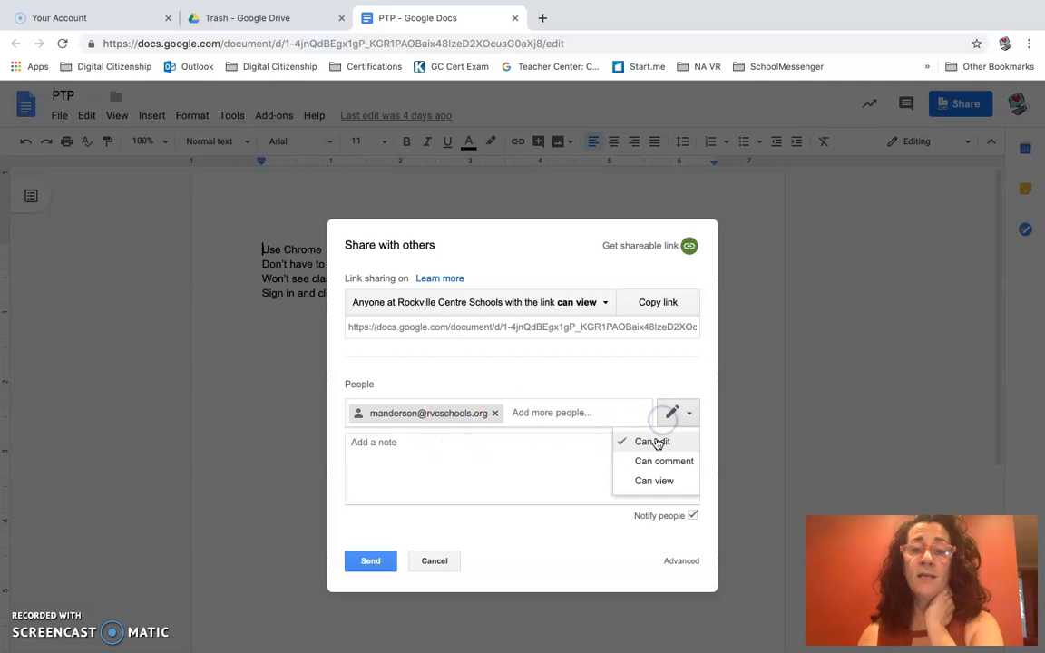
left_click(660, 463)
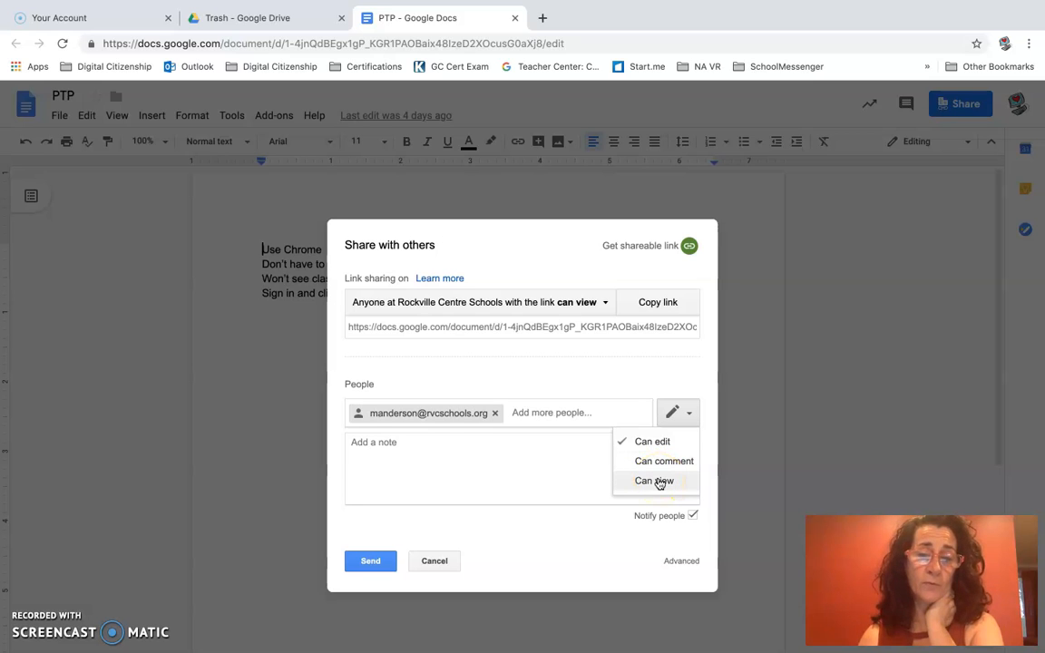
left_click(650, 492)
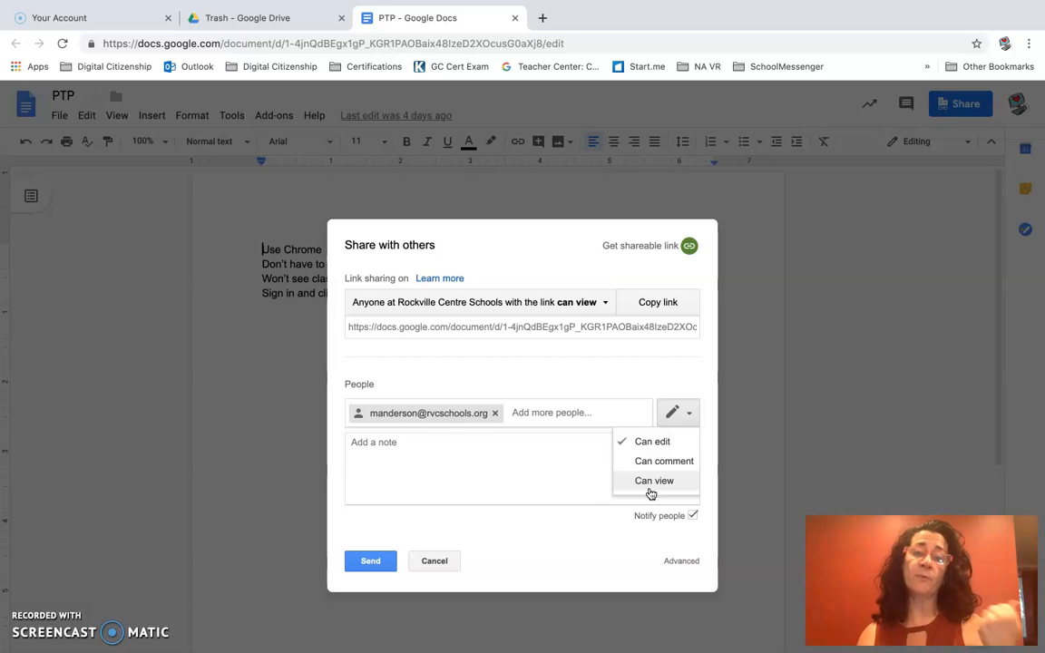
left_click(656, 443)
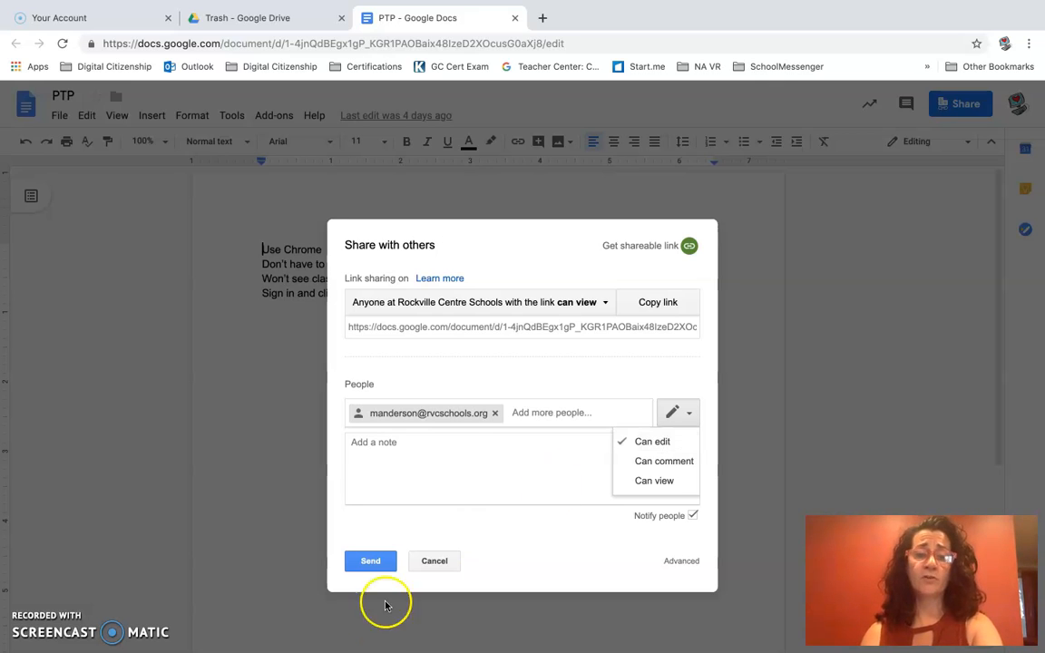
left_click(447, 562)
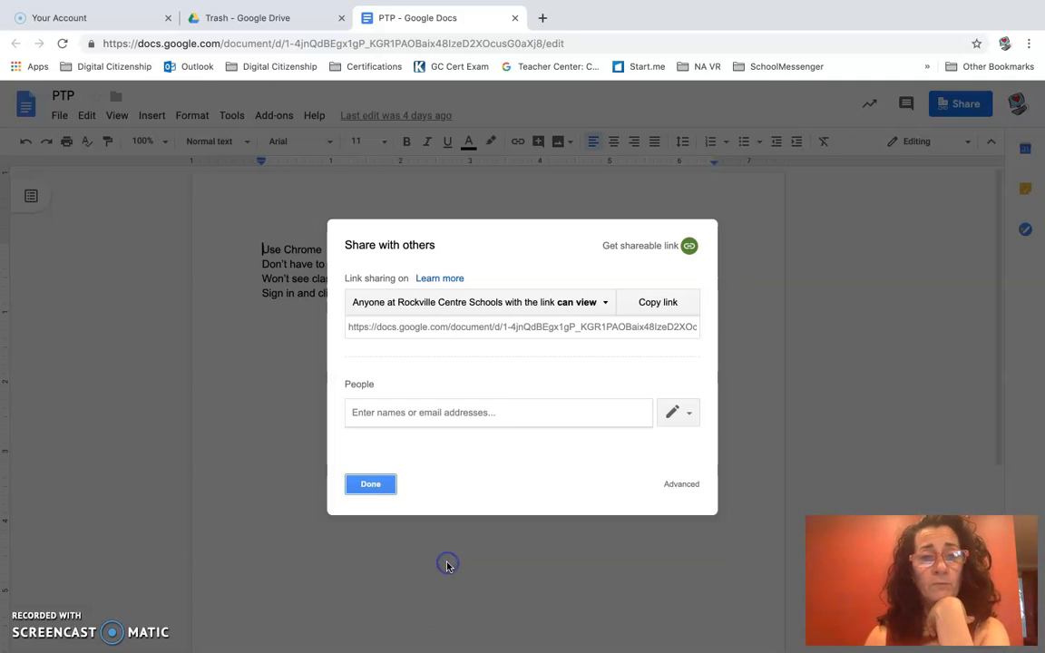
left_click(368, 485)
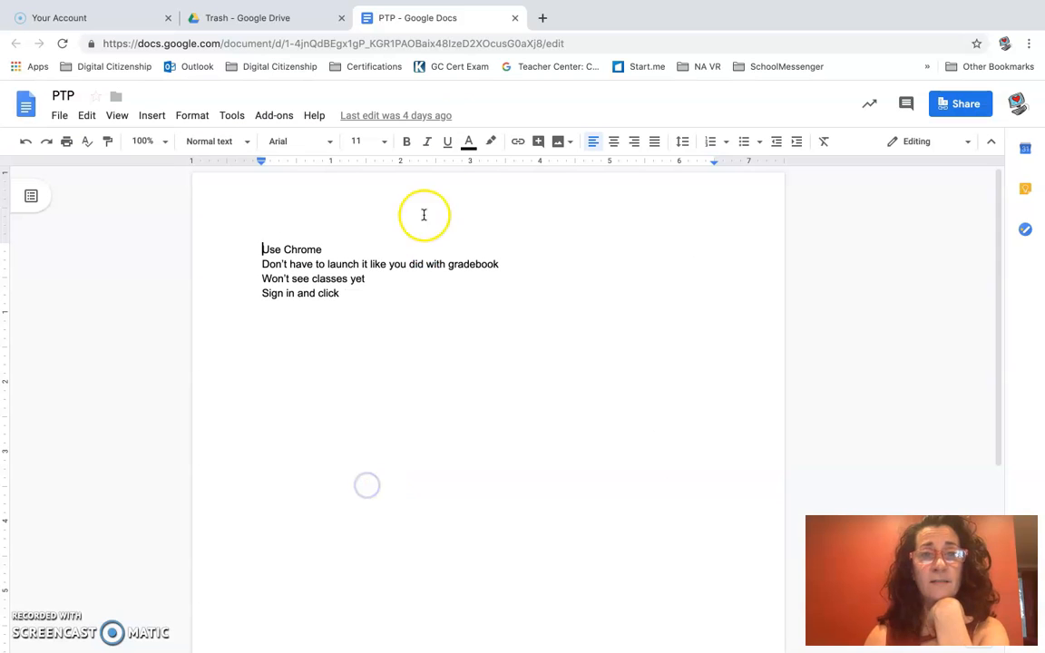
left_click(514, 19)
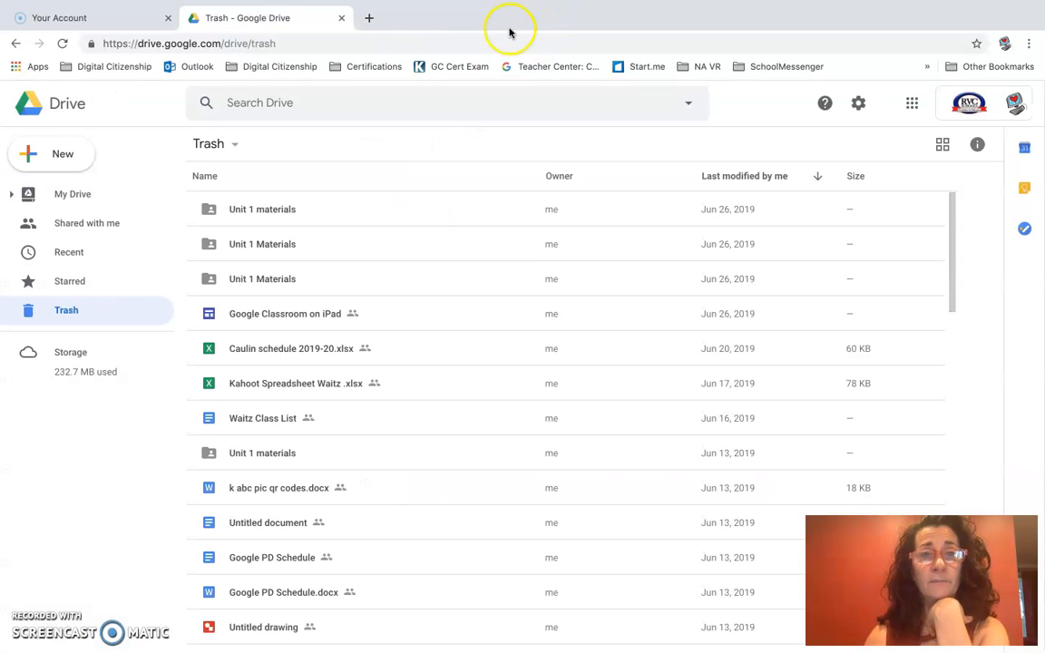
scroll(420, 481, "down", 3)
scroll(418, 481, "up", 3)
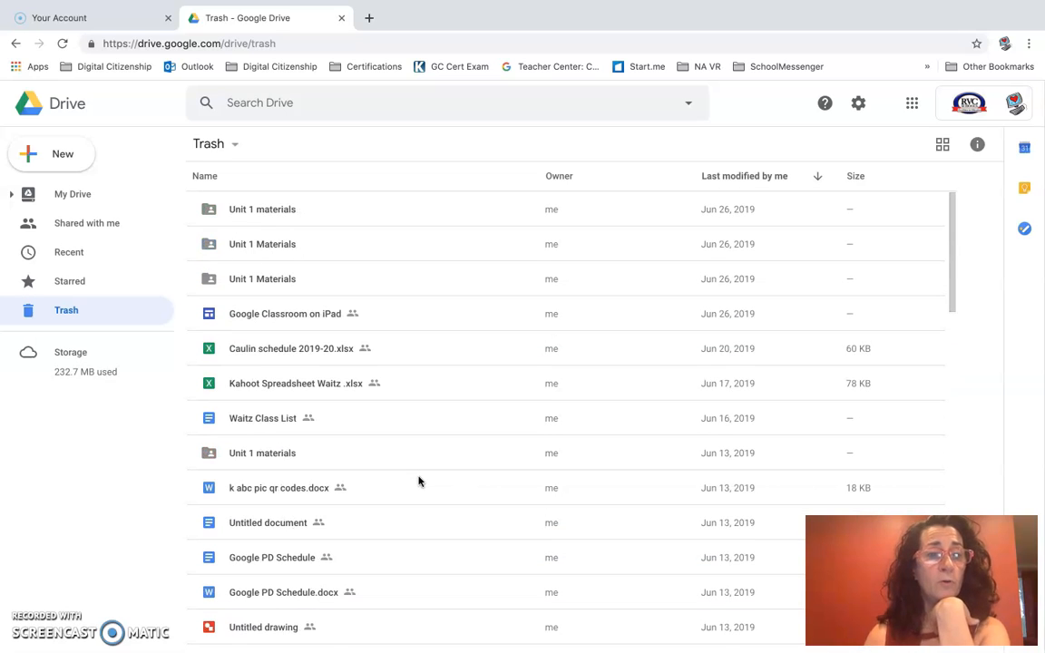
left_click(1005, 43)
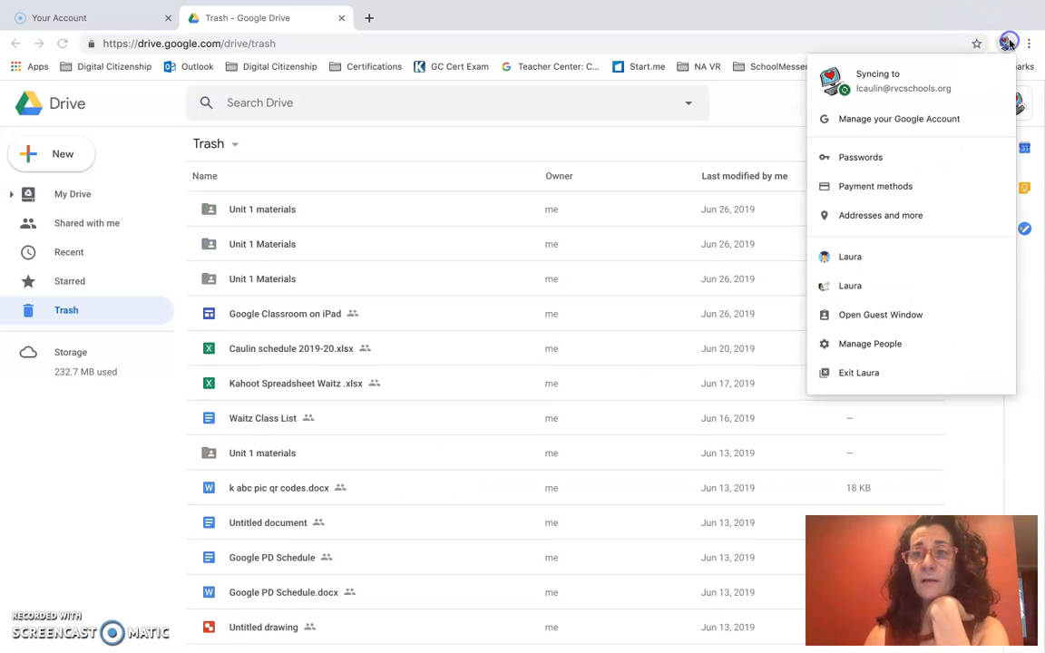
left_click(885, 91)
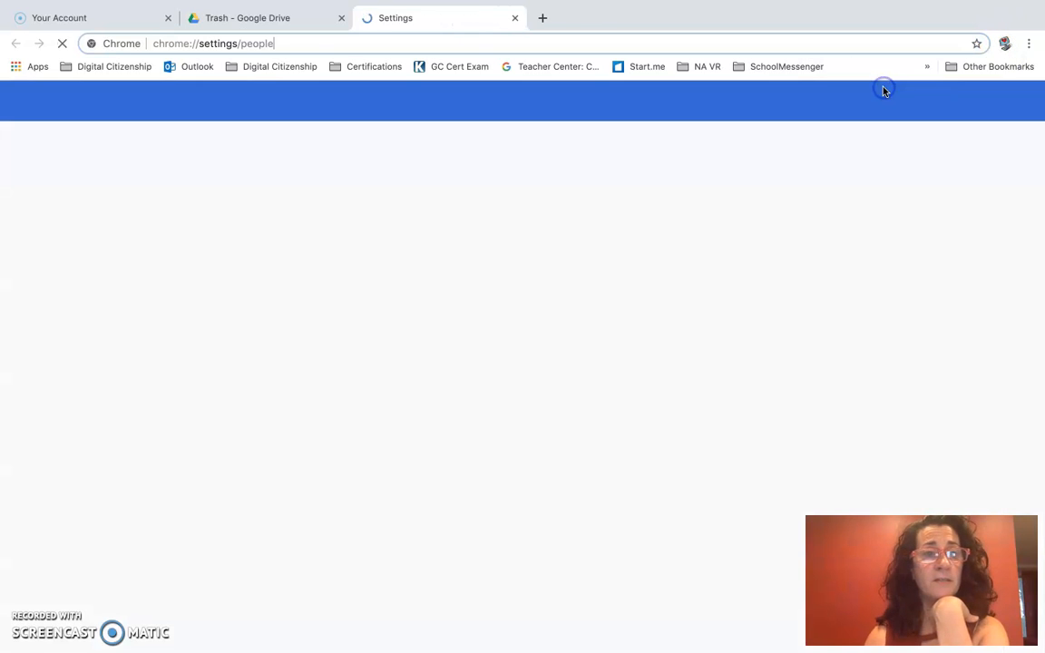
left_click(512, 16)
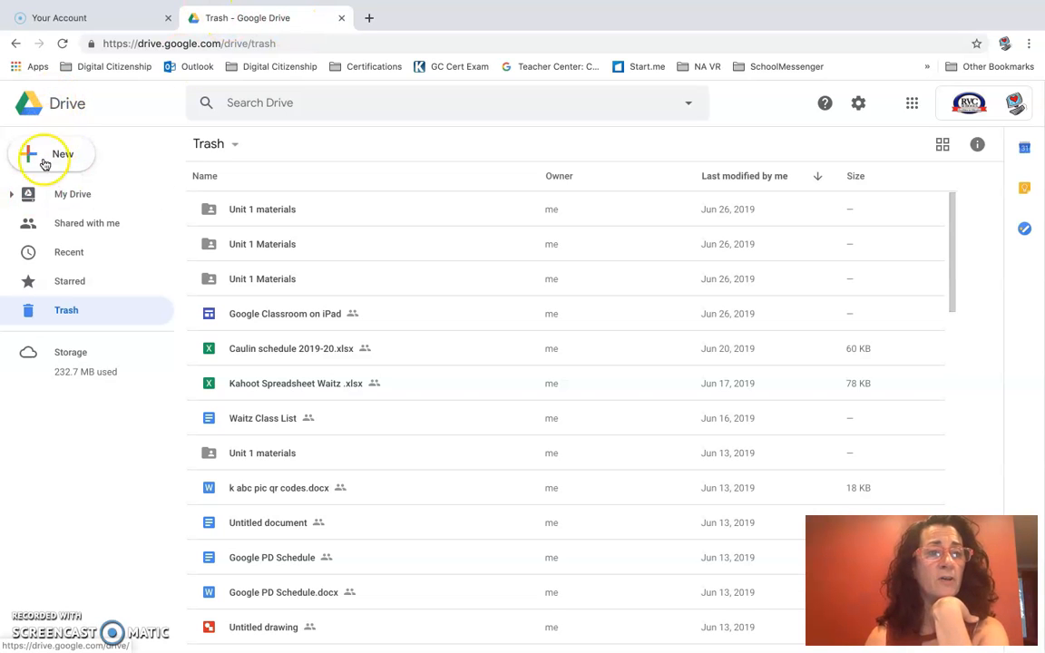
Open the Classroom folder in My Drive and look through the class folders inside it
left_click(56, 193)
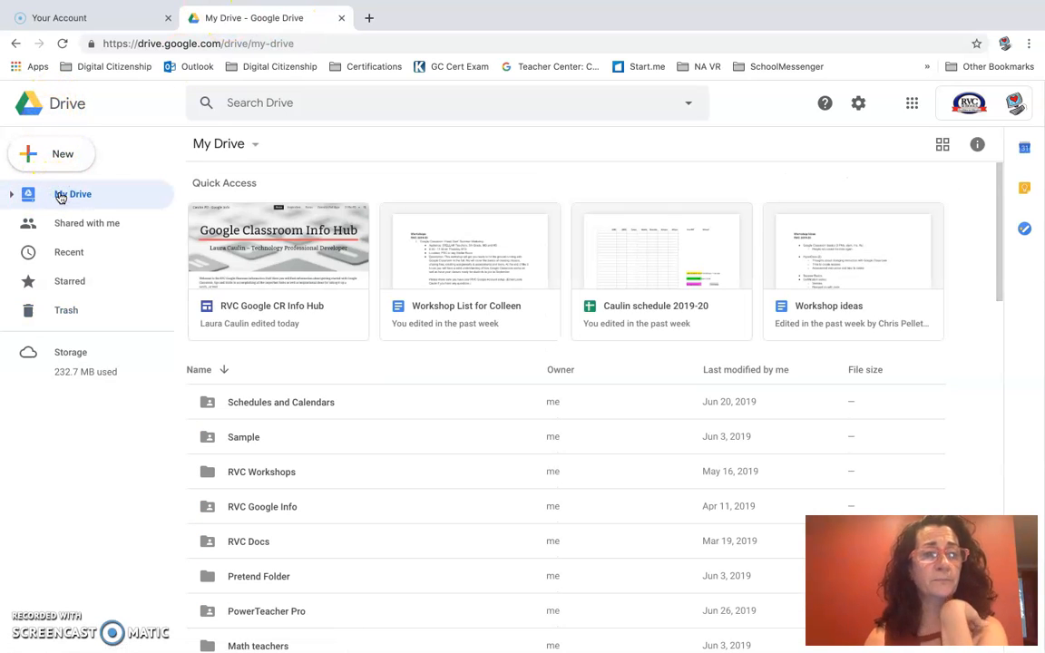
scroll(423, 368, "down", 5)
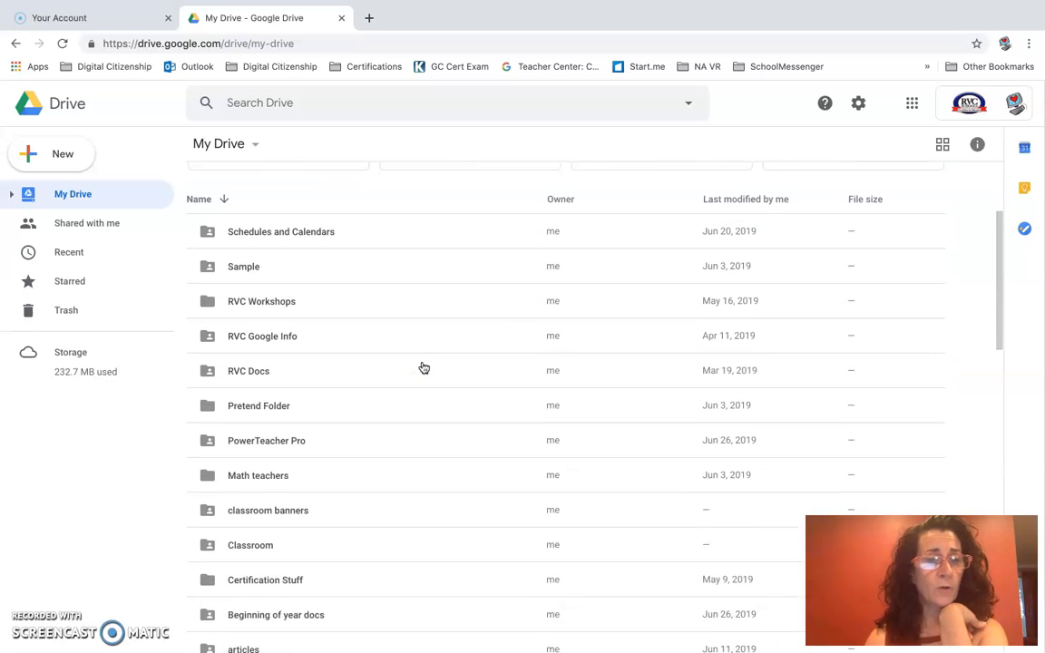
scroll(424, 368, "down", 1)
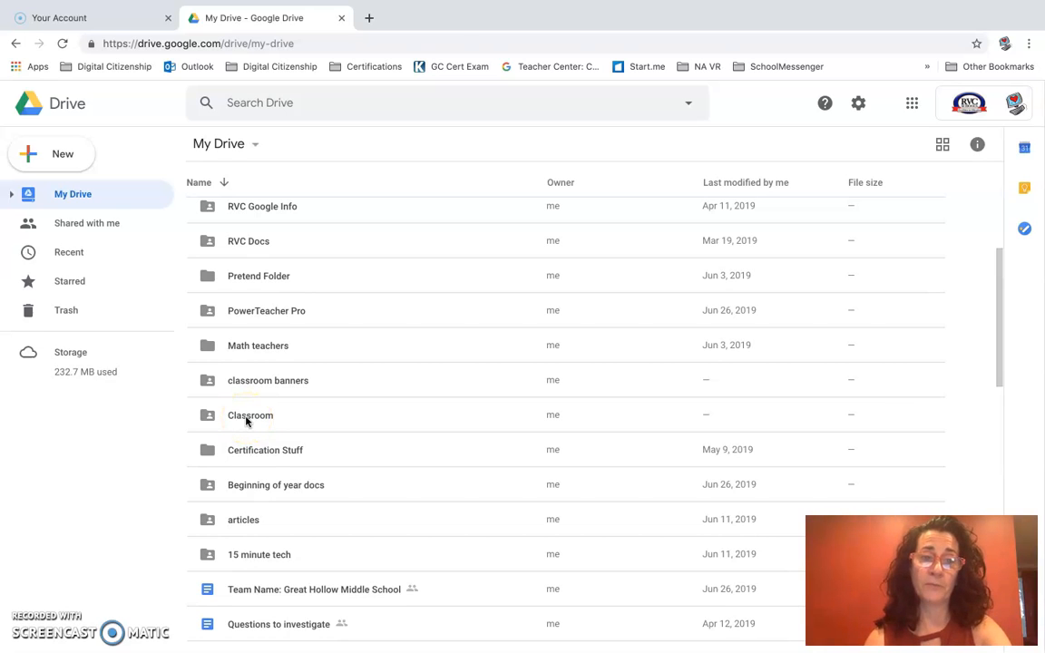
double_click(245, 420)
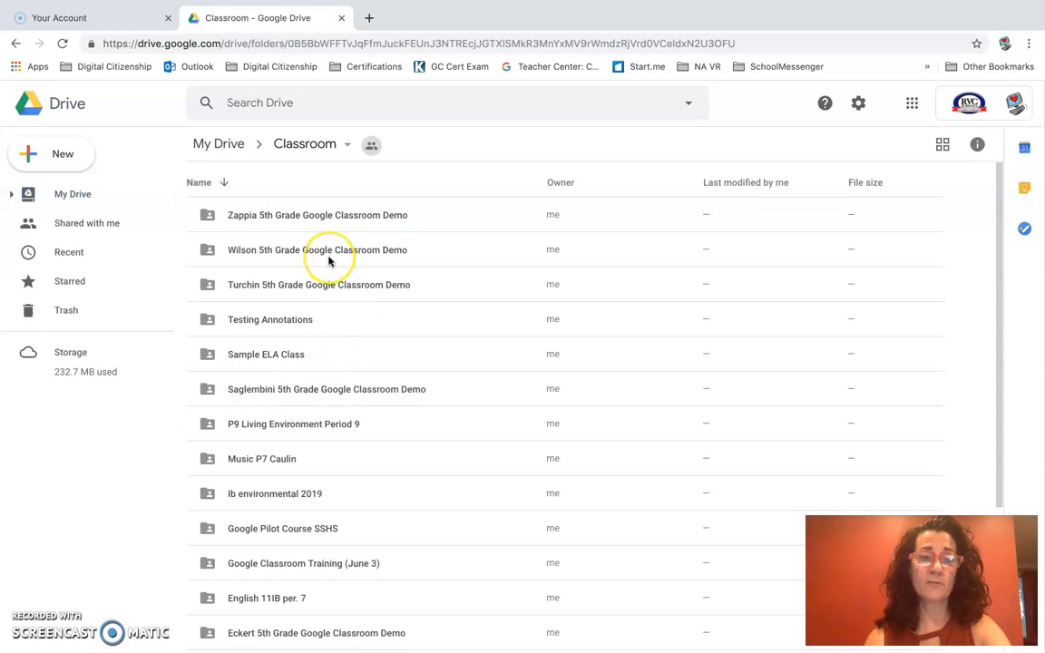
scroll(328, 261, "down", 5)
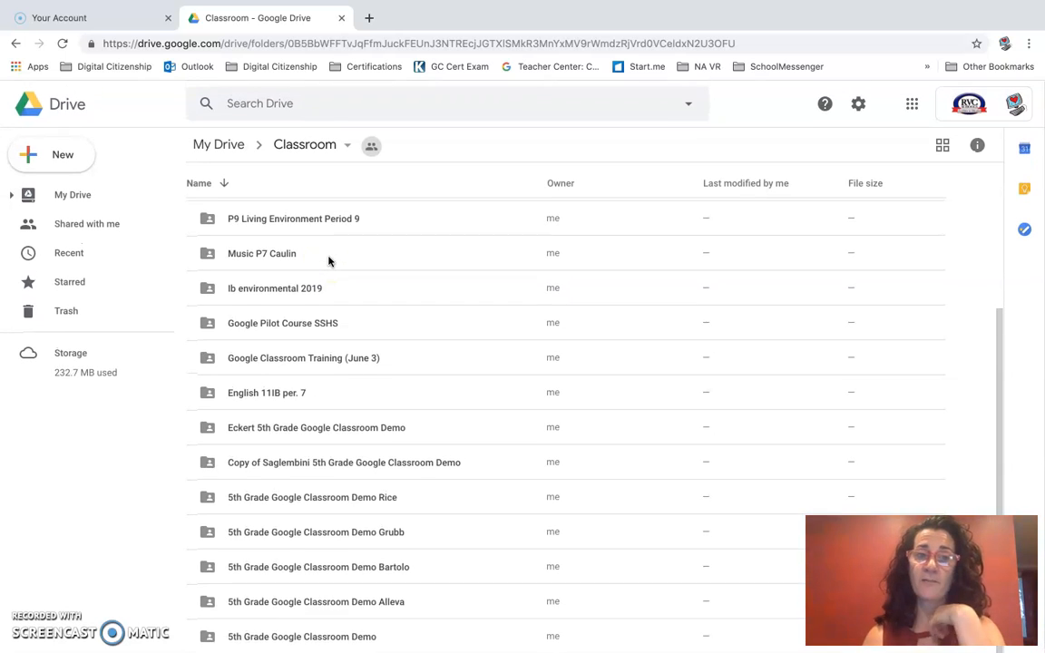
scroll(329, 261, "up", 5)
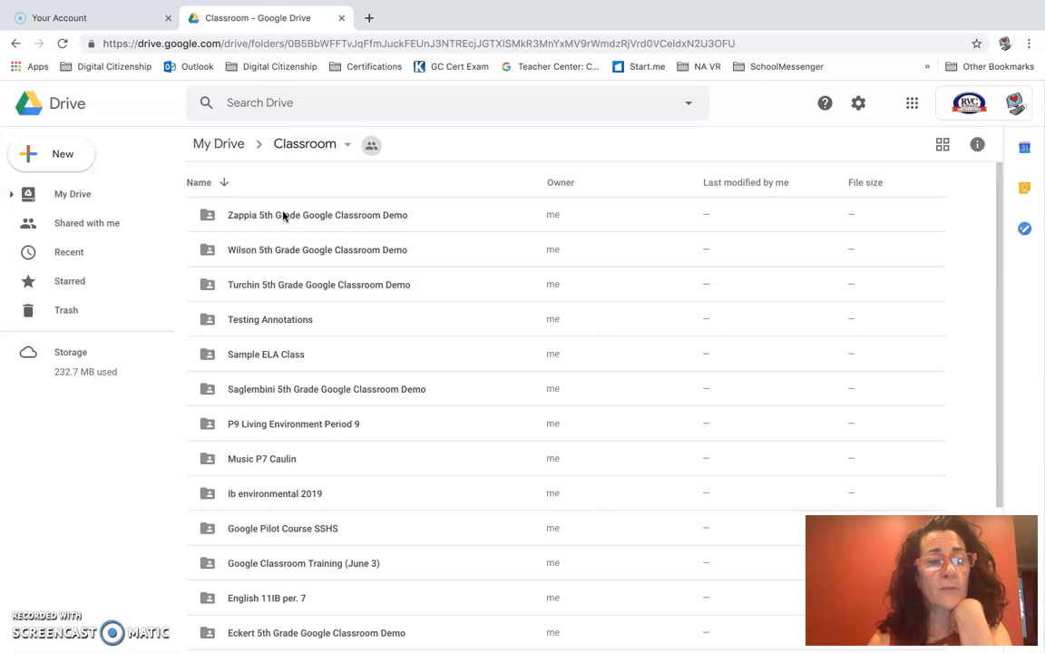
scroll(313, 377, "down", 3)
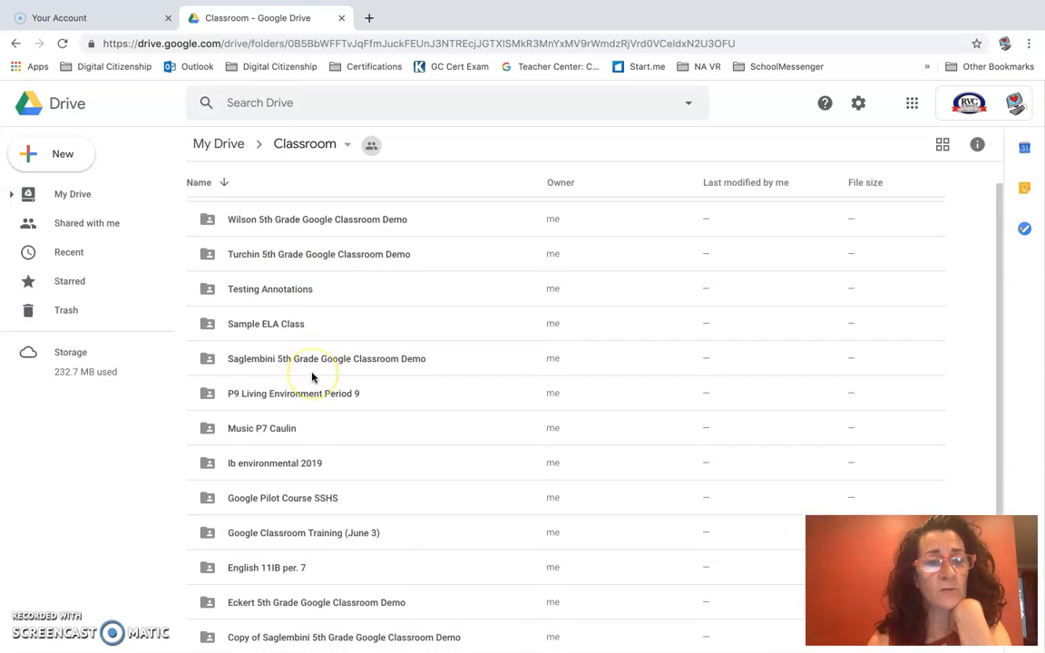
scroll(312, 377, "down", 3)
scroll(312, 377, "up", 3)
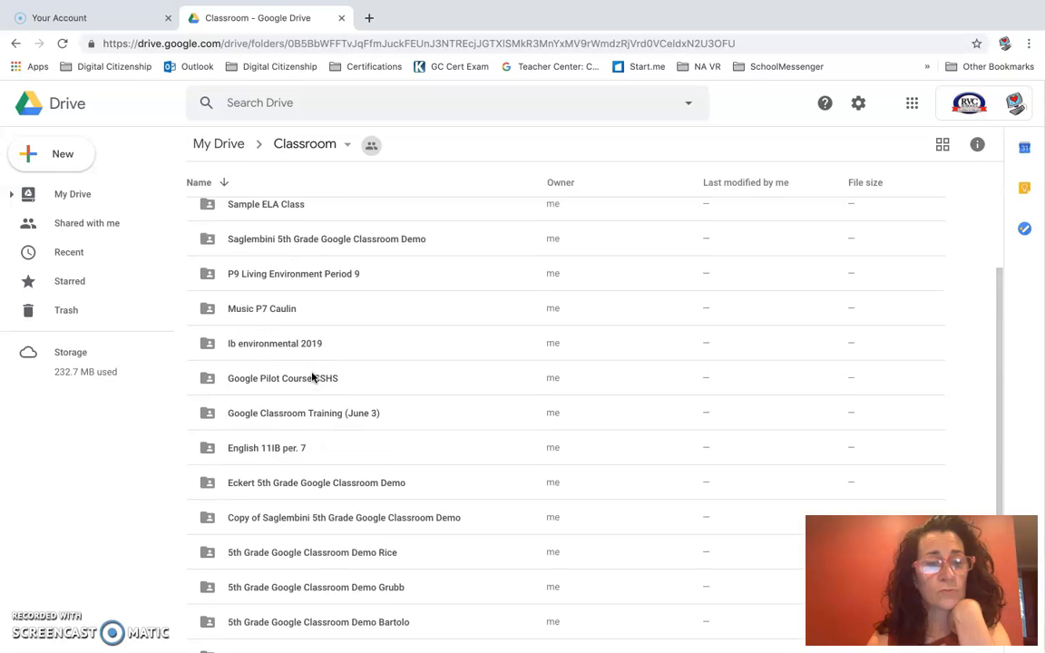
scroll(312, 378, "up", 2)
Open the 5th Grade Google Classroom Demo folder listed below Sample ELA Class and look through the student PDFs in its "Test this please" folder
left_click(279, 374)
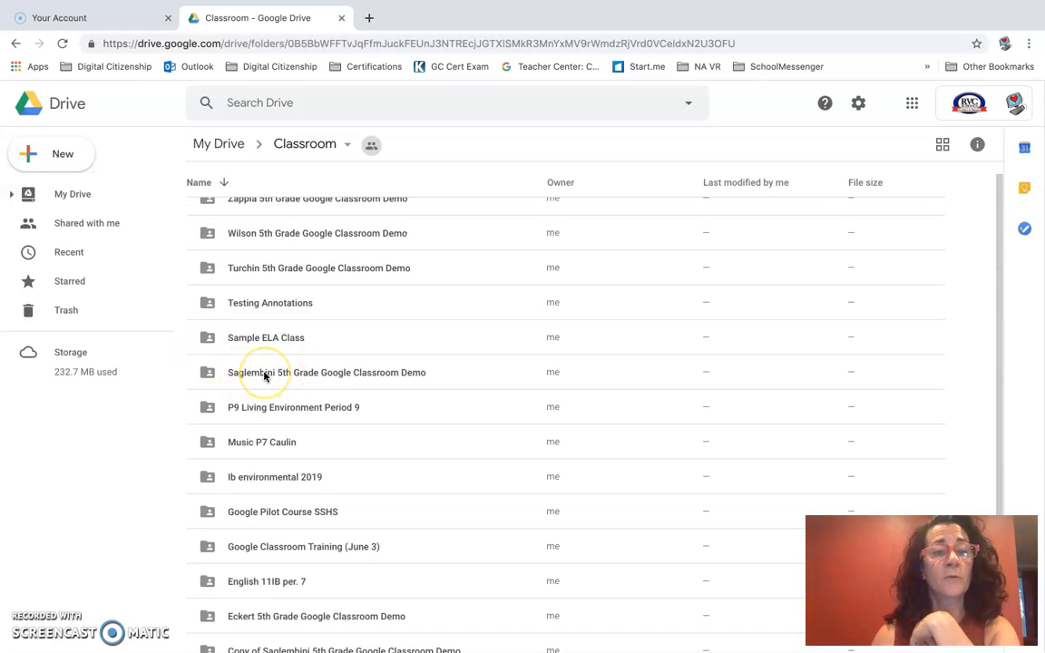
double_click(264, 375)
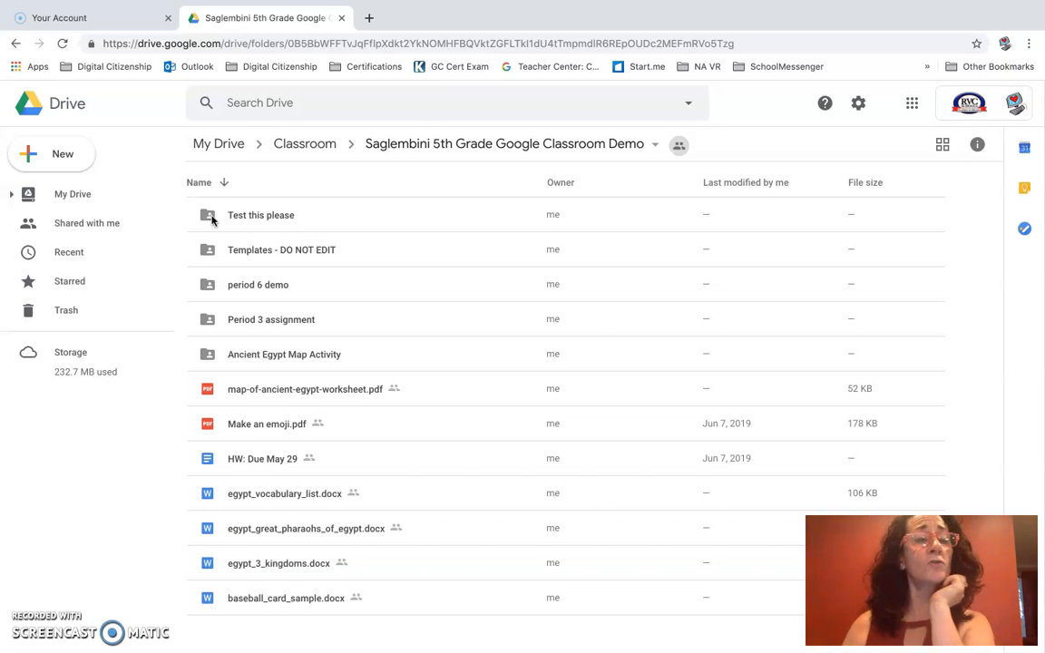
double_click(211, 218)
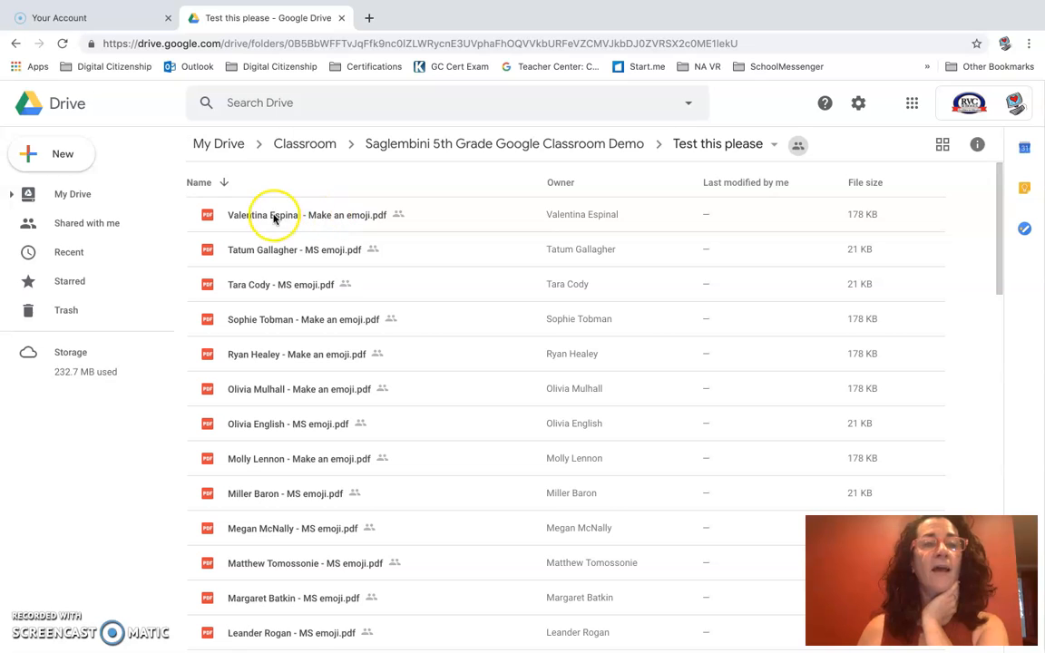
scroll(297, 313, "down", 2)
scroll(297, 313, "down", 15)
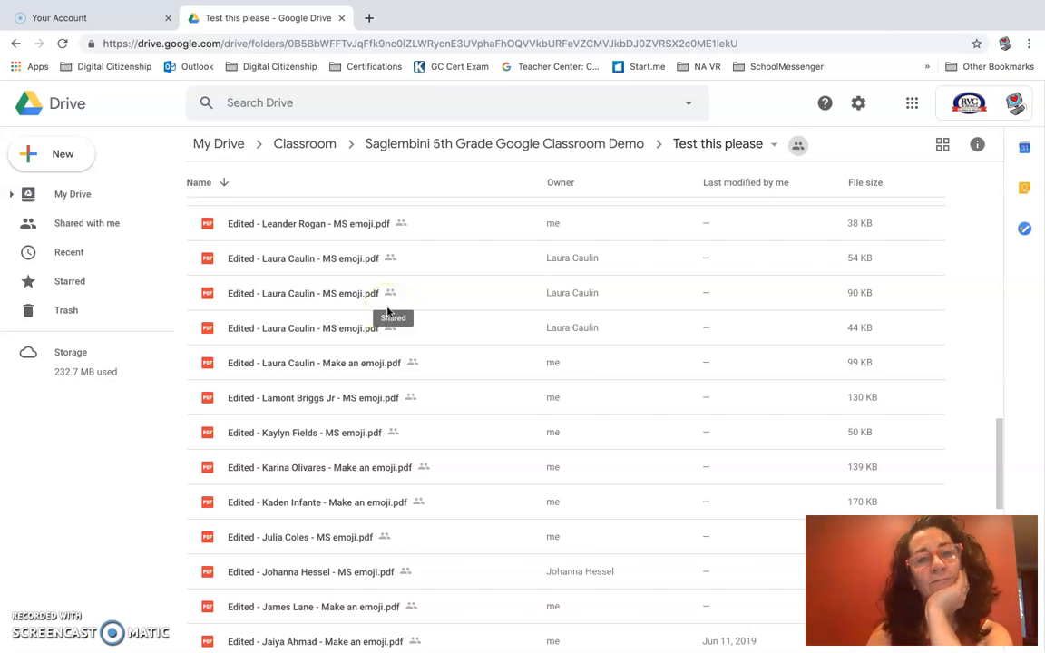
scroll(388, 311, "up", 15)
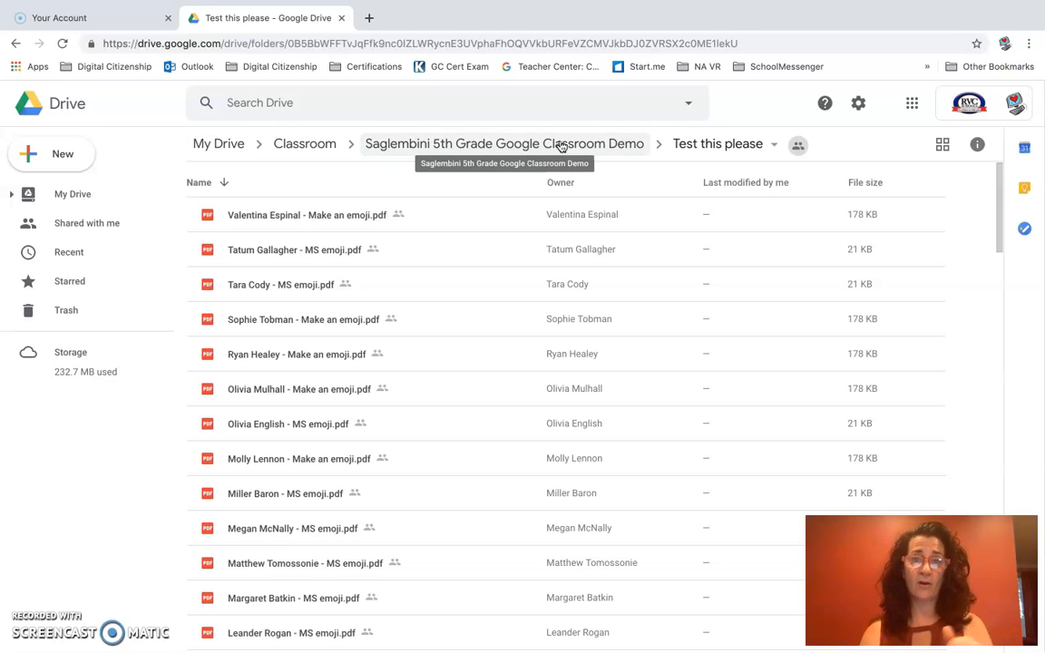
Return from the assignment folder to the top level of My Drive and view its folder list
left_click(310, 144)
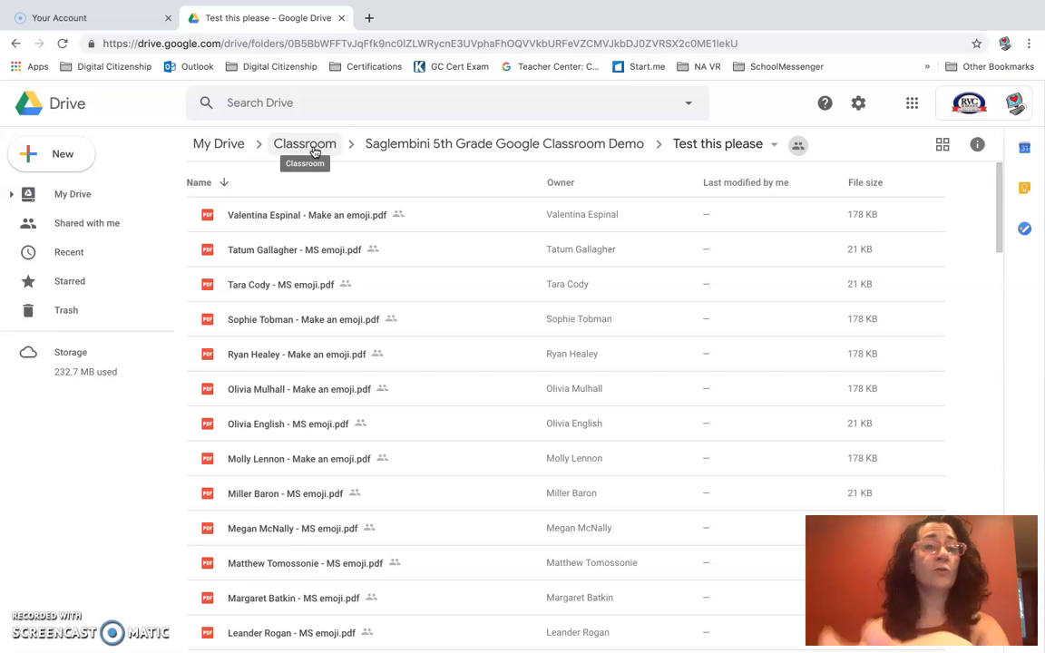
left_click(242, 144)
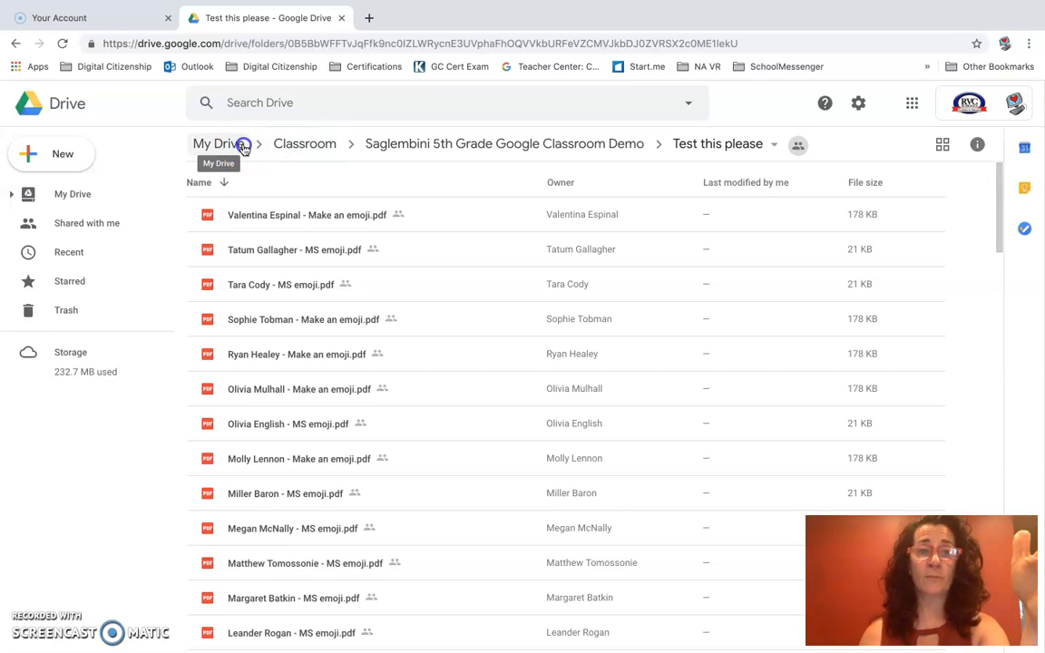
scroll(357, 548, "down", 3)
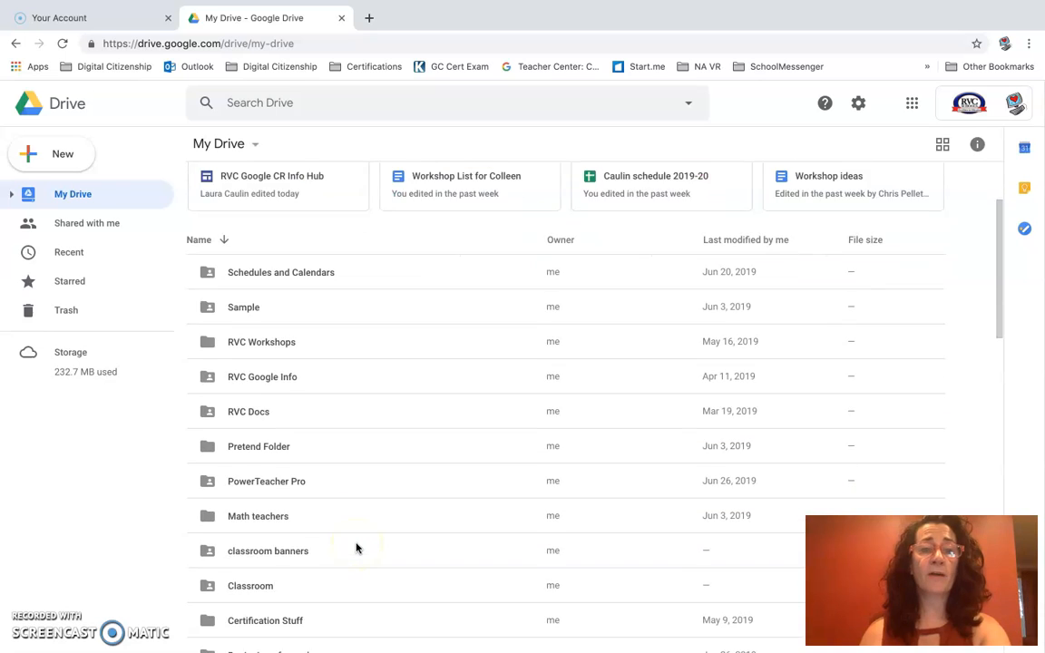
Change the color of the Classroom folder in the My Drive list to red and move the selection off it
scroll(356, 547, "down", 2)
scroll(356, 547, "up", 2)
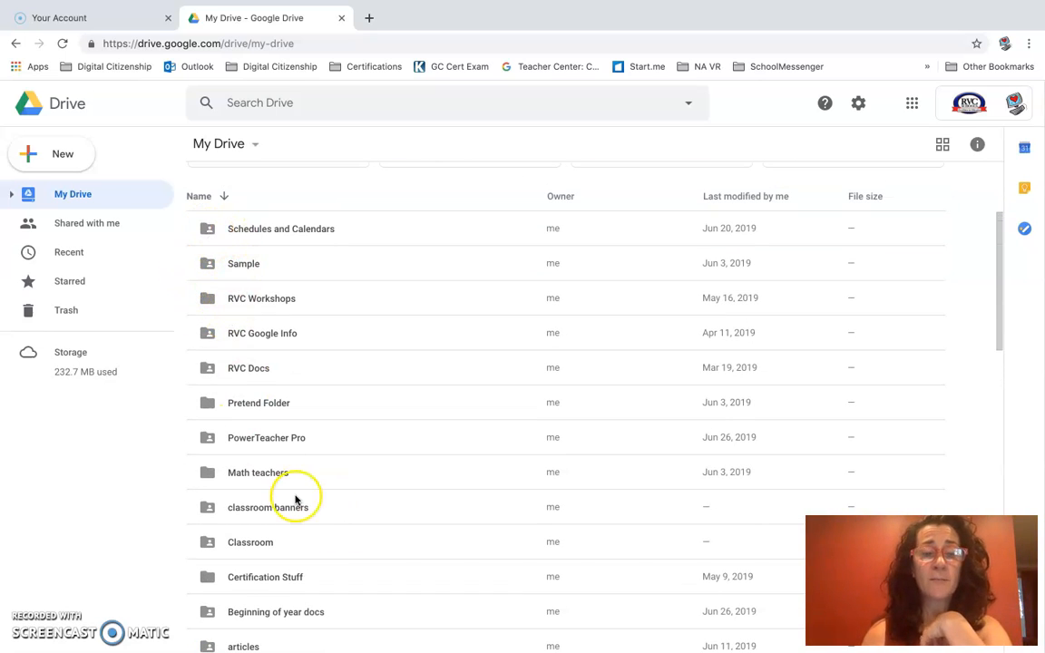
scroll(296, 497, "down", 2)
scroll(296, 497, "up", 1)
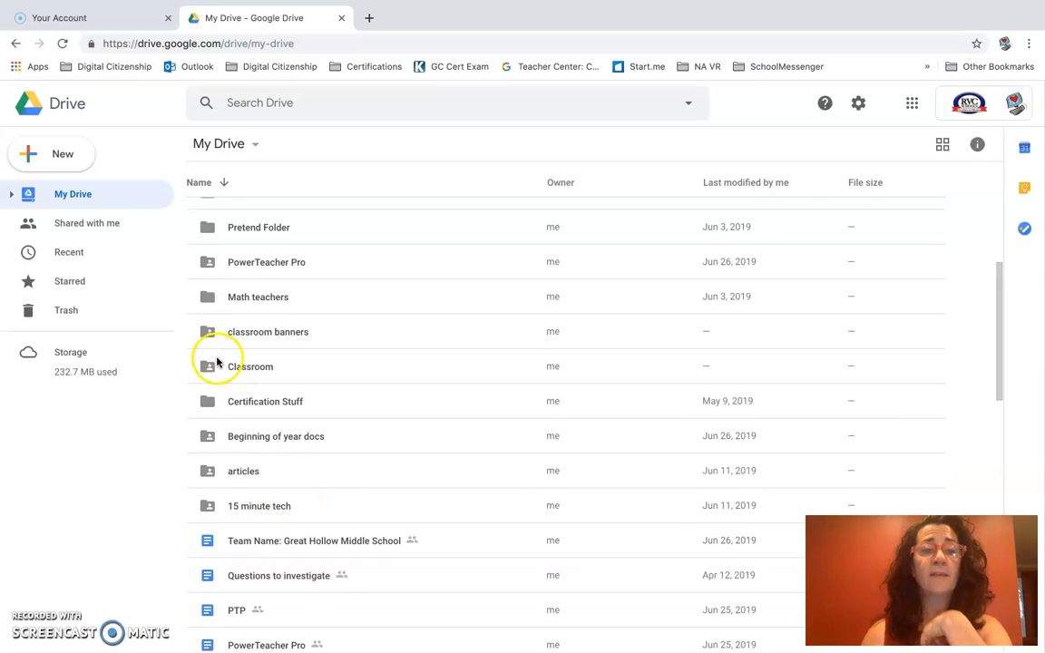
left_click(265, 368)
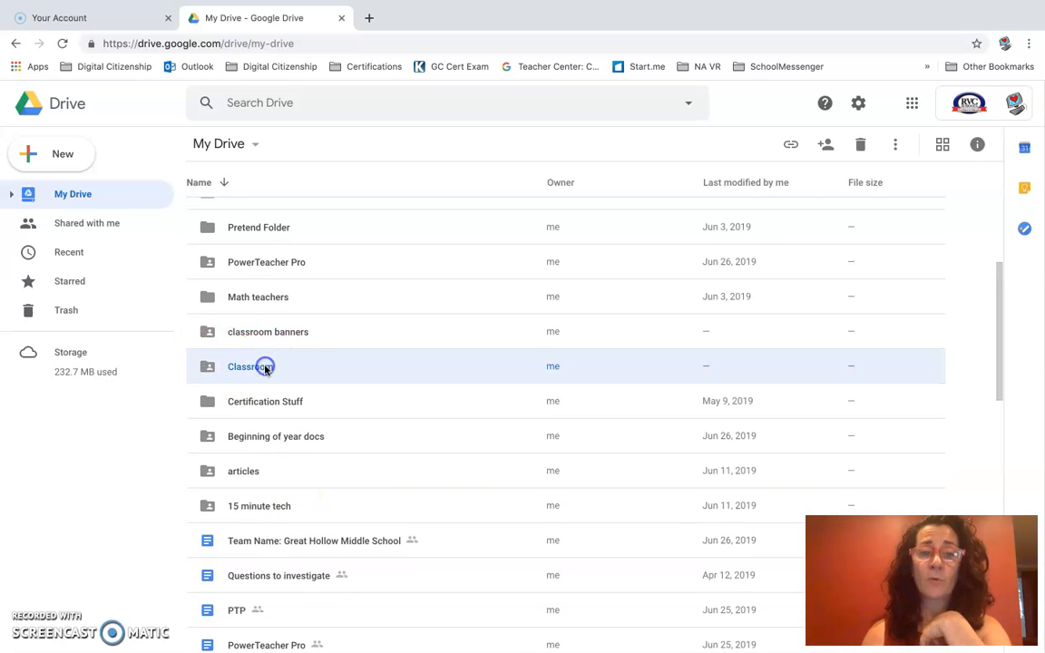
right_click(265, 368)
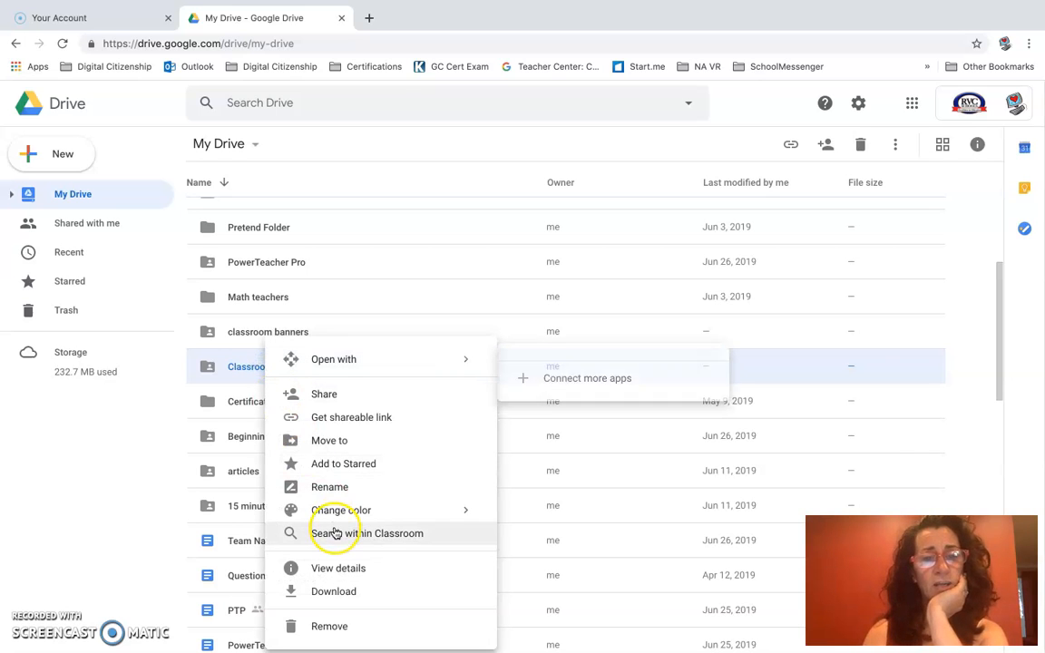
mouse_move(327, 510)
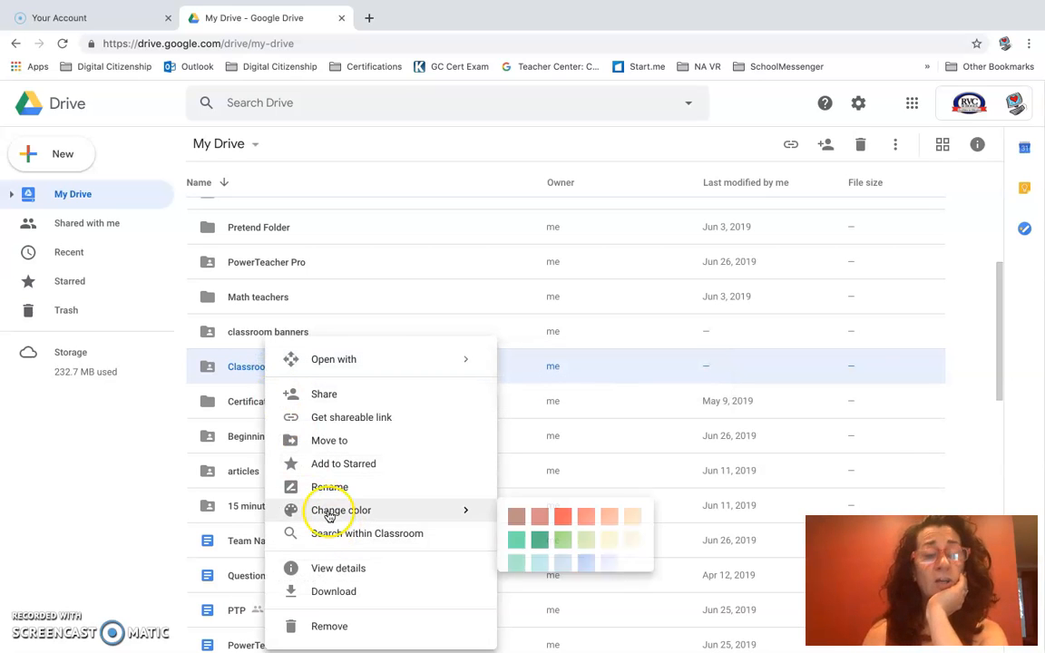
left_click(563, 518)
left_click(399, 329)
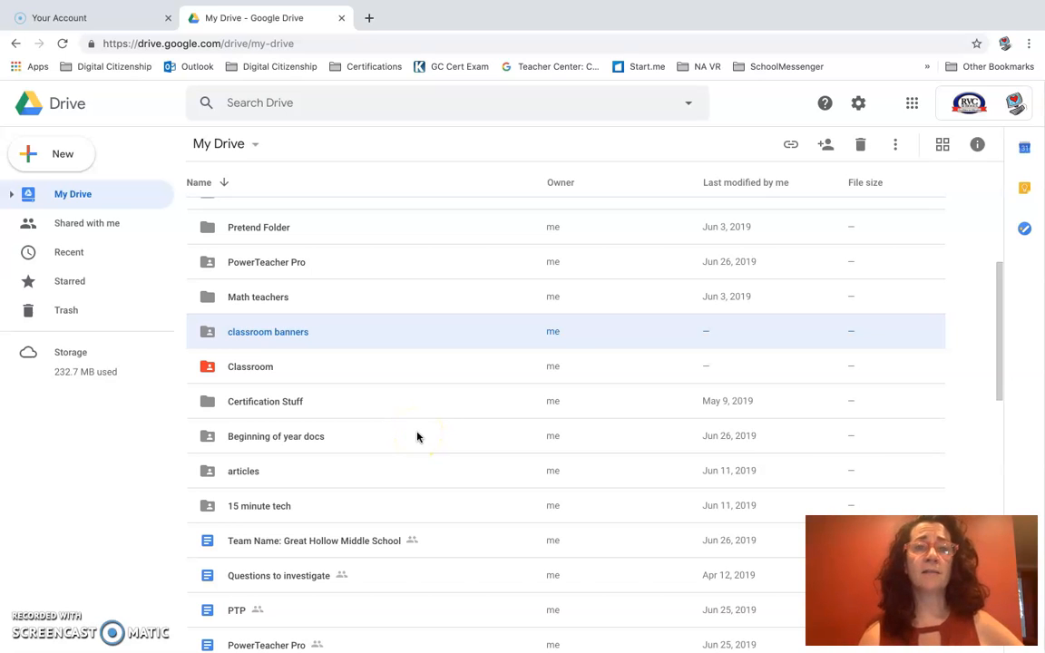
scroll(418, 438, "down", 10)
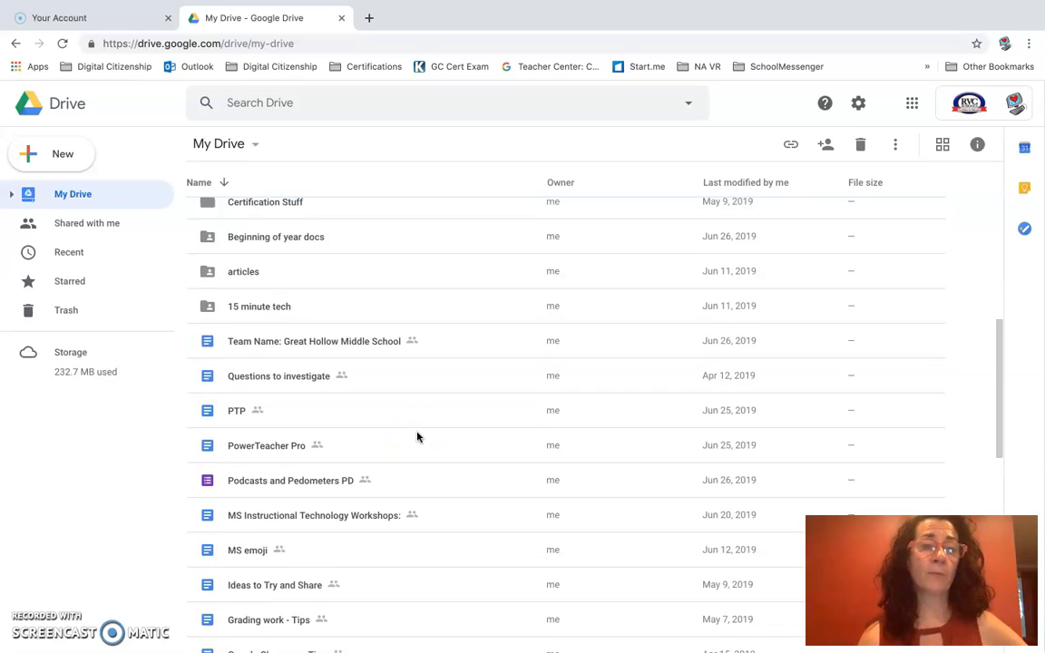
scroll(417, 437, "up", 15)
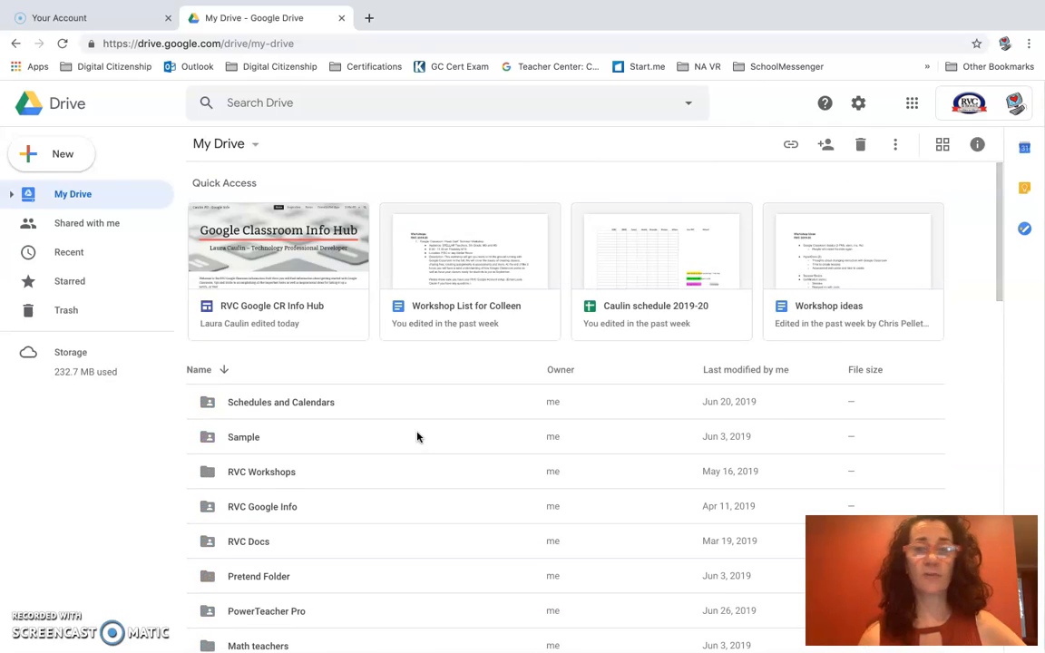